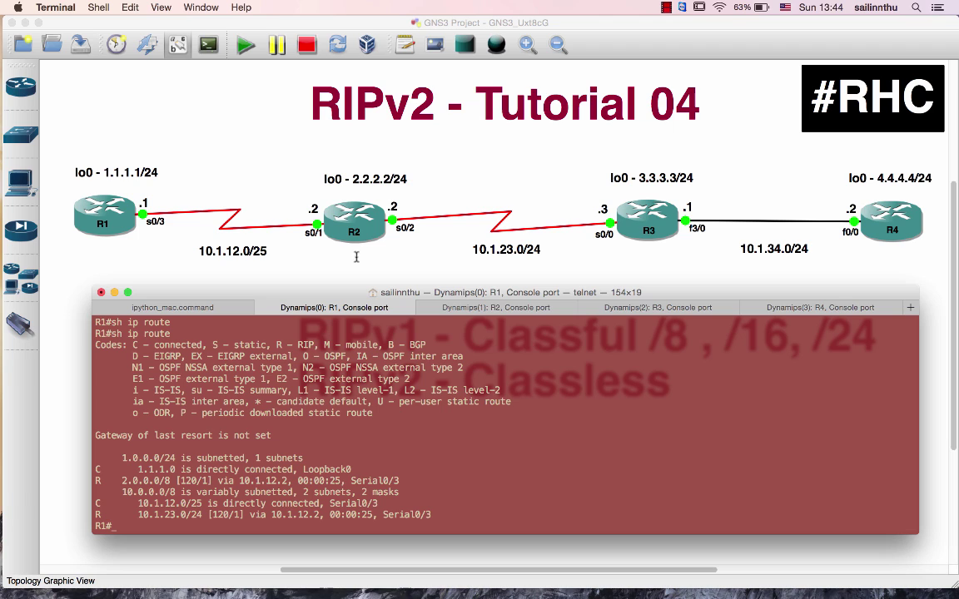
Run show ip protocols on R1 and highlight the RIP send versions of Serial0/3 and Loopback0
key("Return")
key("Return")
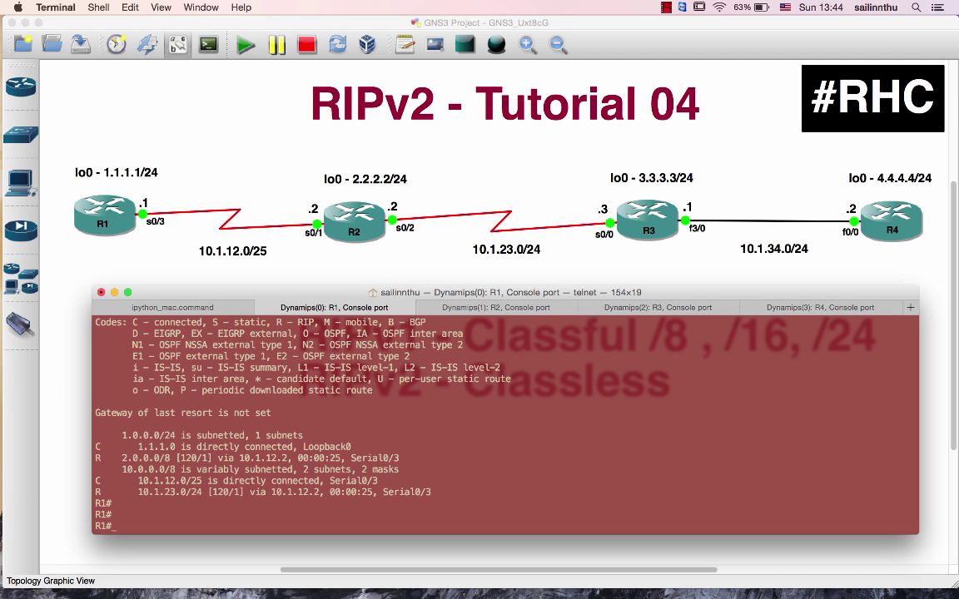
type("sho ip pro")
key("Tab")
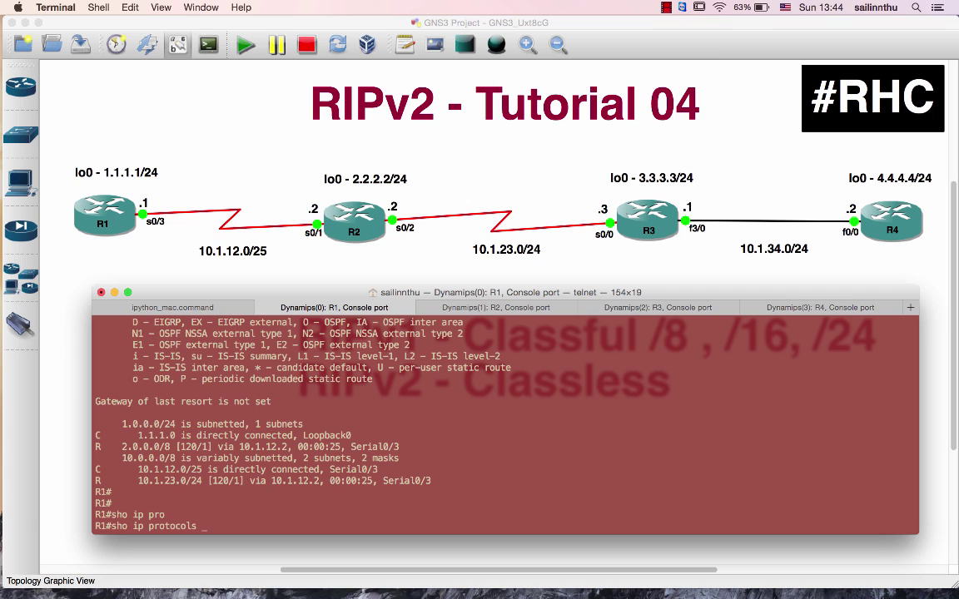
key("Return")
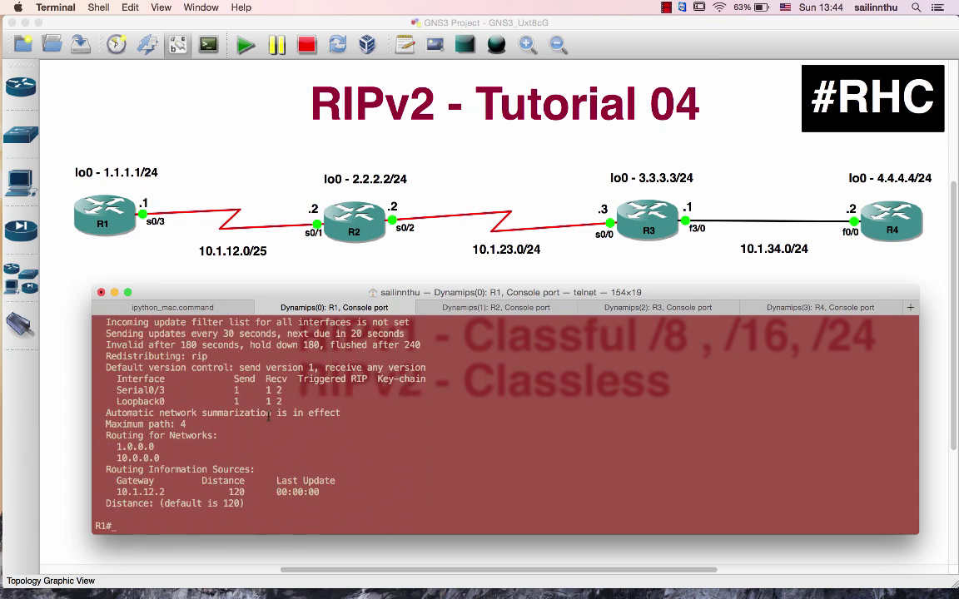
left_click_drag(230, 390, 239, 401)
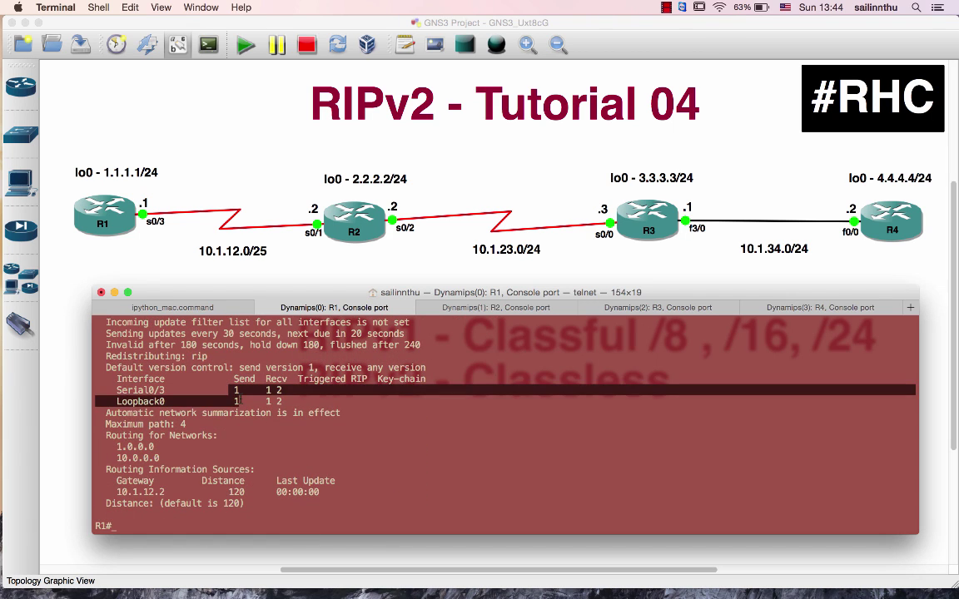
On R2, show the IP protocols and the RIP section of the running configuration
key("super+shift+bracketright")
type("sh ip ")
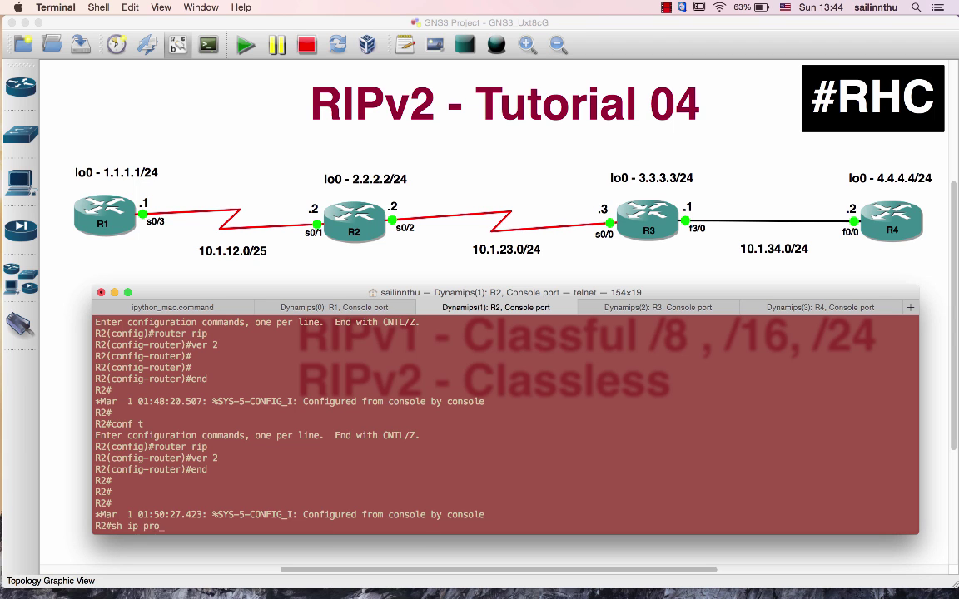
type("pro")
key("Return")
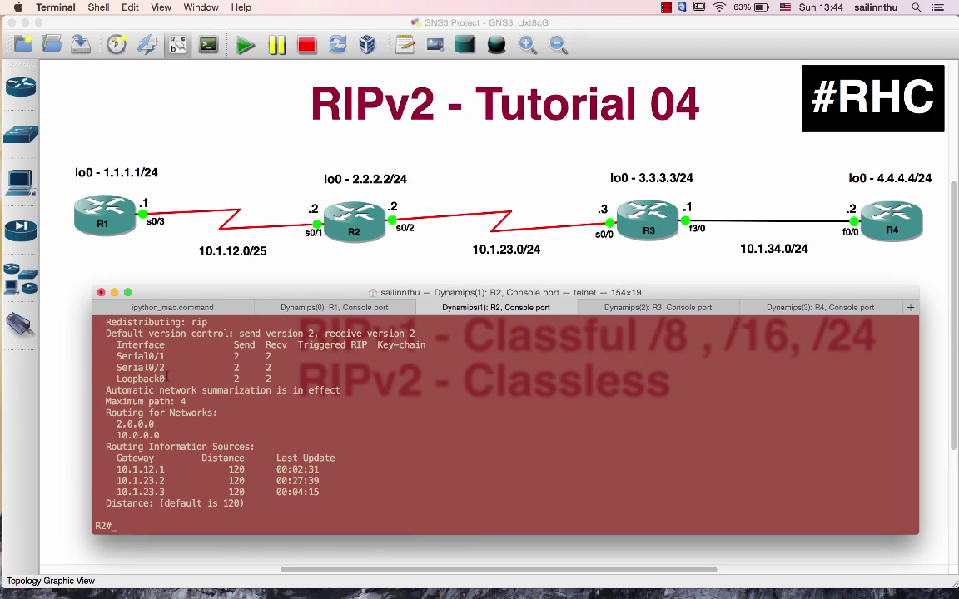
key("Return")
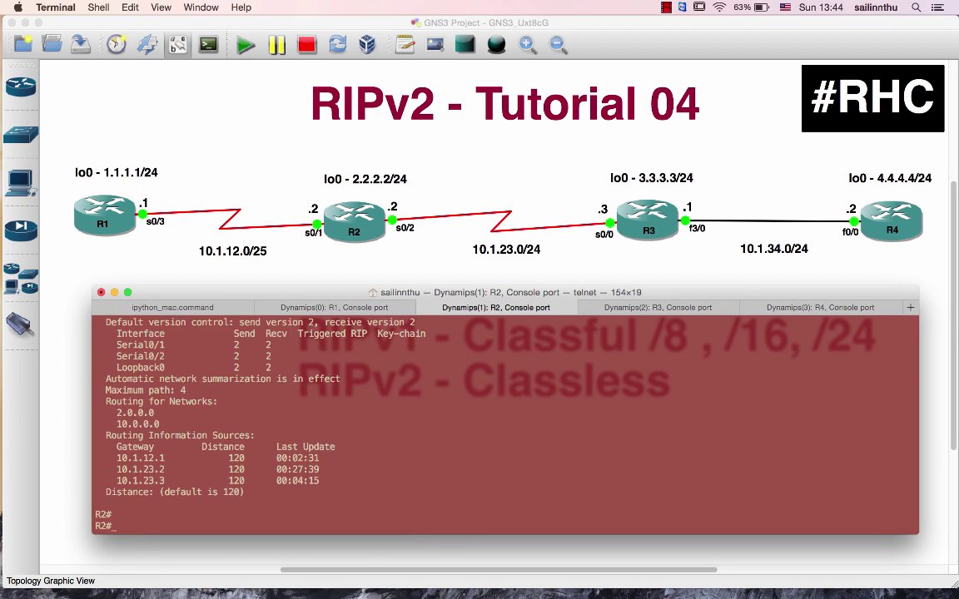
type("sho run  | s rip")
key("Return")
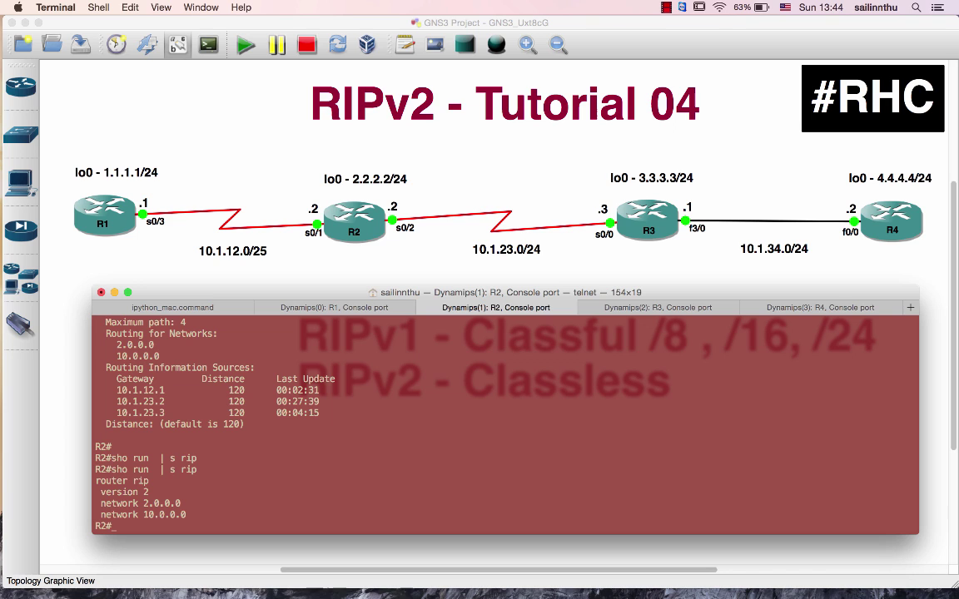
Set RIP to version 2 on R1 and return to privileged mode
left_click(334, 307)
key("Return")
key("Return")
type("conf t")
key("Return")
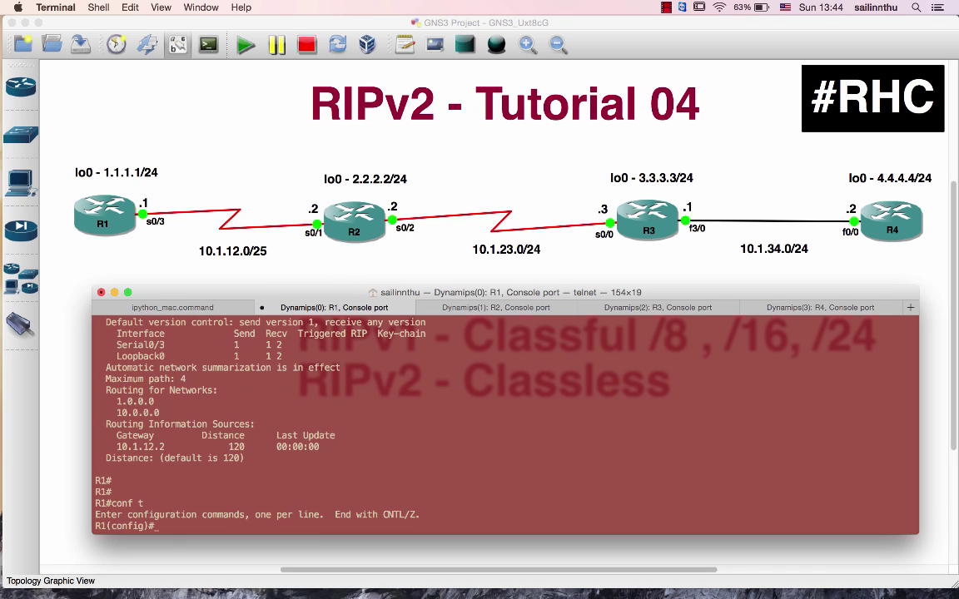
type("outer rip")
key("Return")
type("ver")
key("Tab")
type("2")
key("Return")
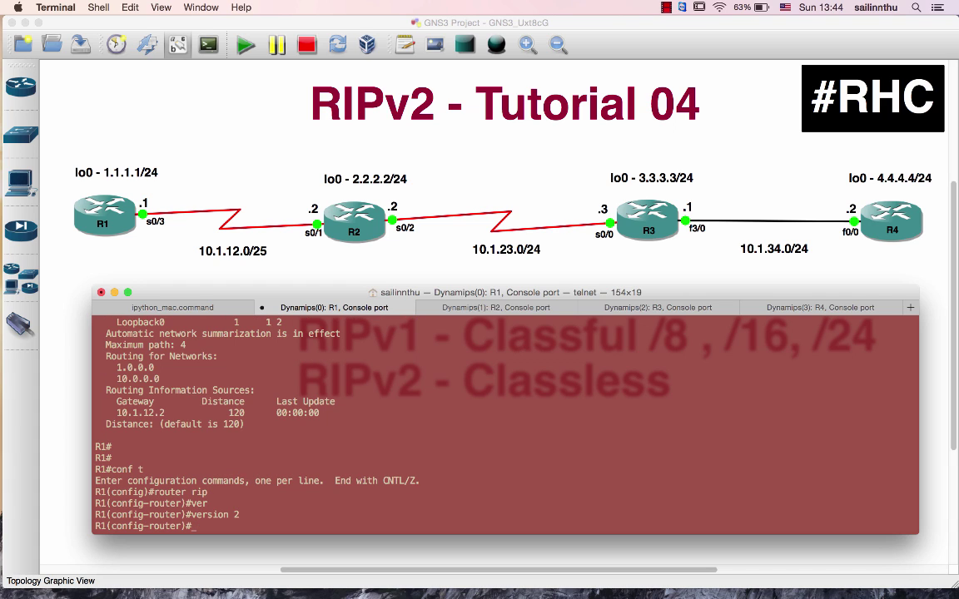
type("end")
key("Return")
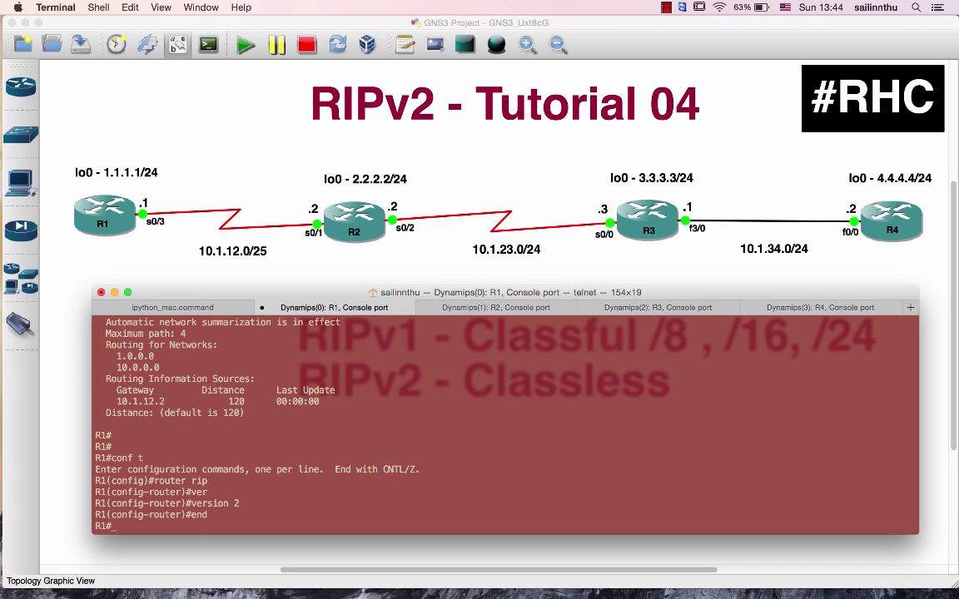
Enter RIP configuration on R3 and set the routing protocol to version 2
key("super+shift+bracketright")
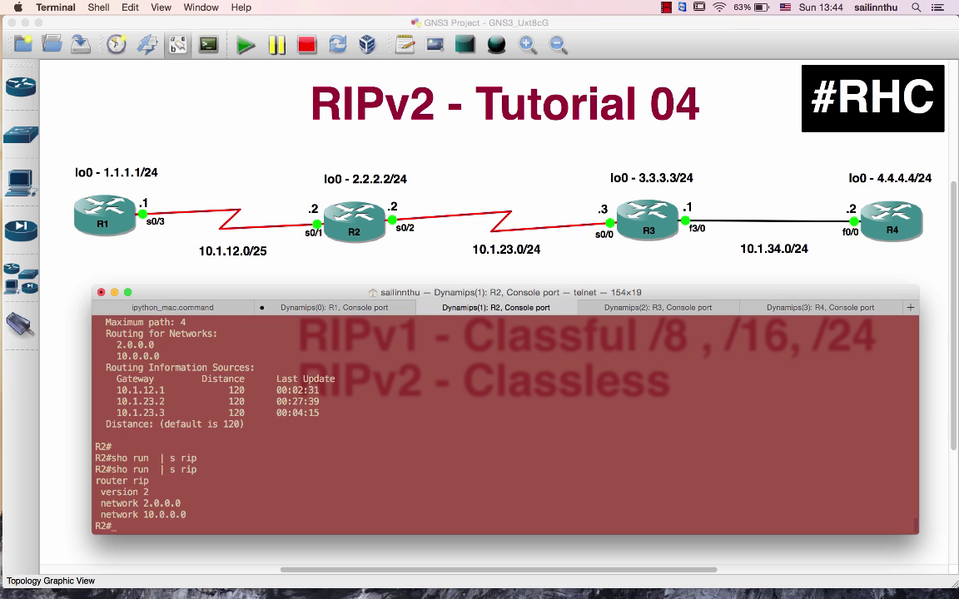
key("Return")
key("Return")
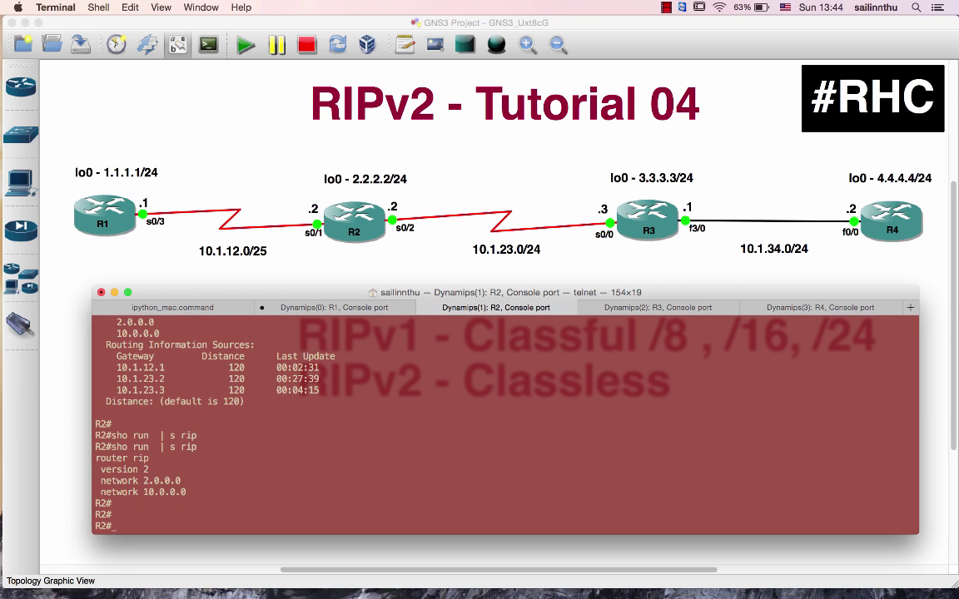
key("super+shift+bracketright")
type("co")
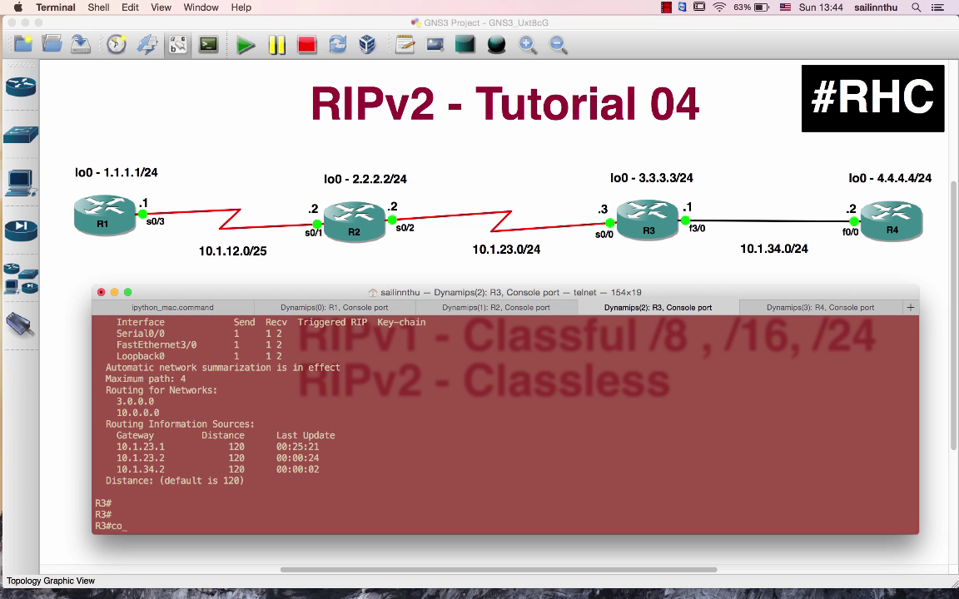
type("nf t")
key("Return")
type("router rip")
key("Return")
type("ver ")
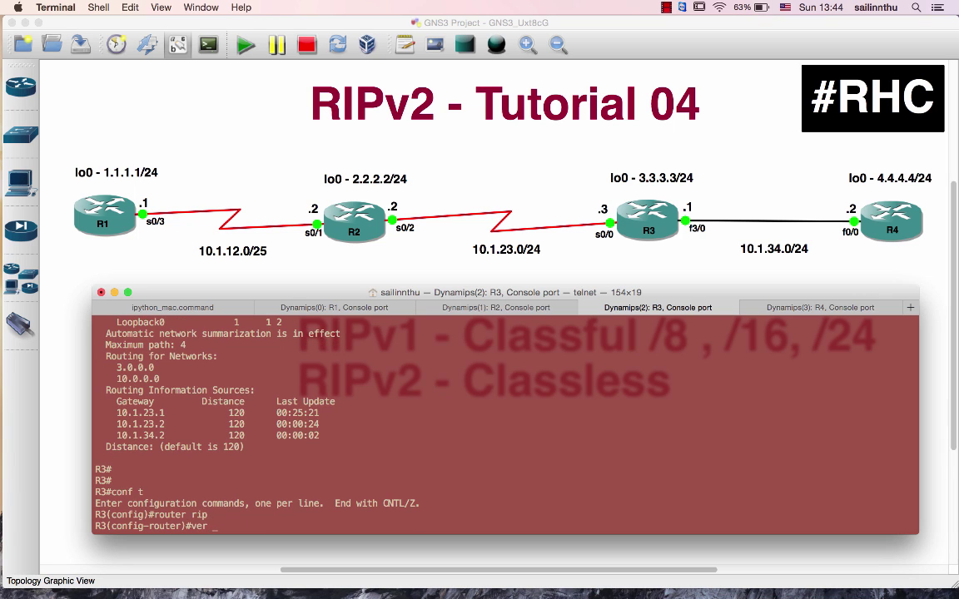
type("2")
key("Return")
Set RIP to version 2 on R4 and end its configuration session
key("super+shift+bracketright")
type("conf t")
key("Return")
type("rotu")
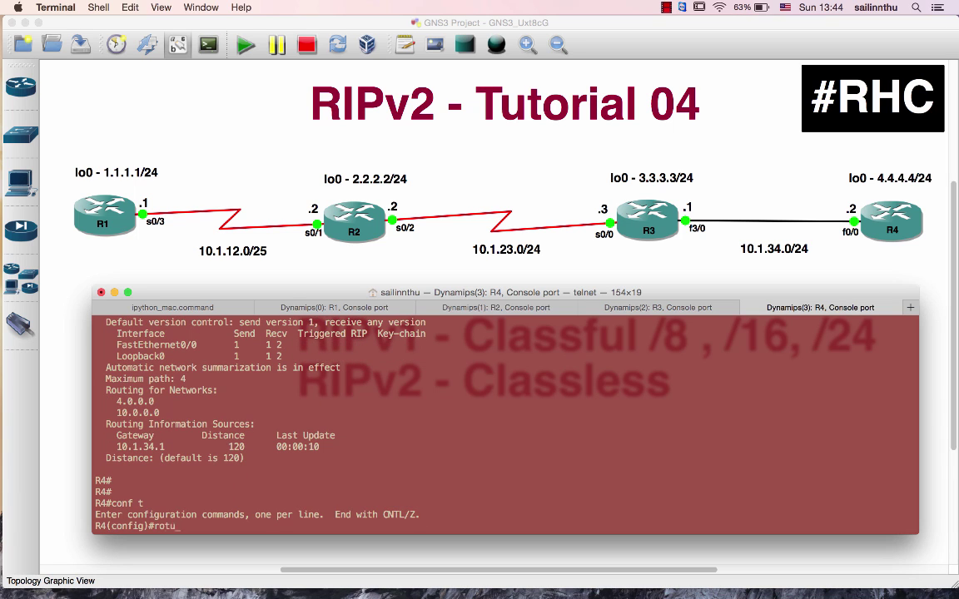
type("e")
key("BackSpace")
key("BackSpace")
key("BackSpace")
key("BackSpace")
key("BackSpace")
type("router rip")
key("Return")
type("ver 2")
key("Return")
key("Return")
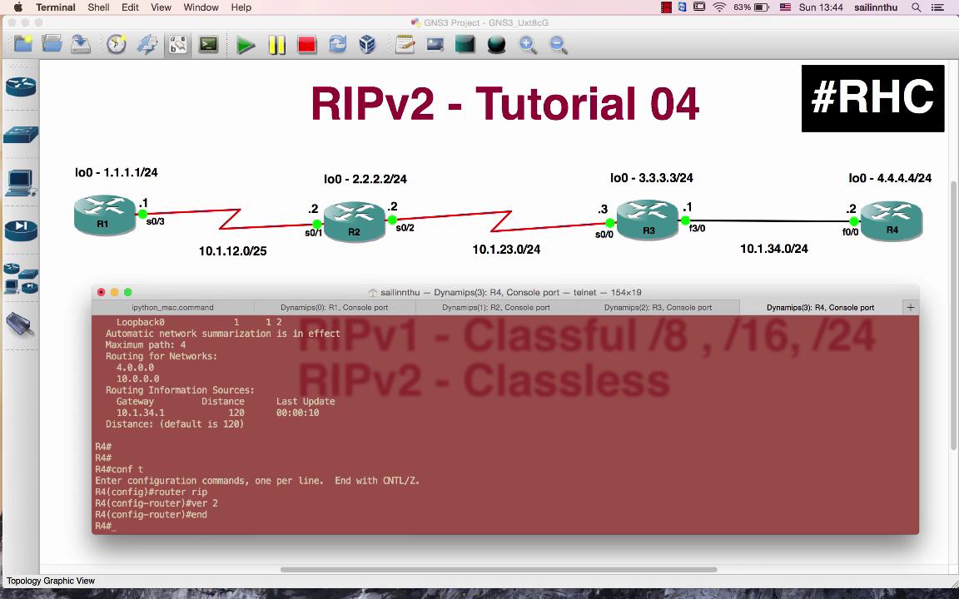
Return to R3's console and exit its router configuration mode with end
key("super+shift+bracketleft")
type("end")
key("Return")
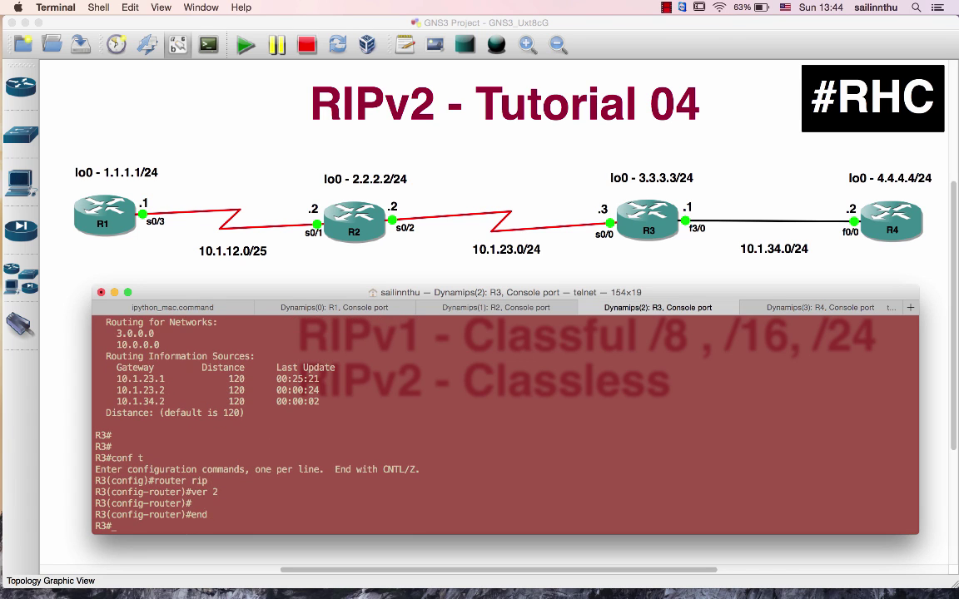
Run show ip protocols on R1 to check its RIP send and receive versions
key("super+shift+bracketleft")
key("super+shift+bracketleft")
key("Return")
type("sh ip")
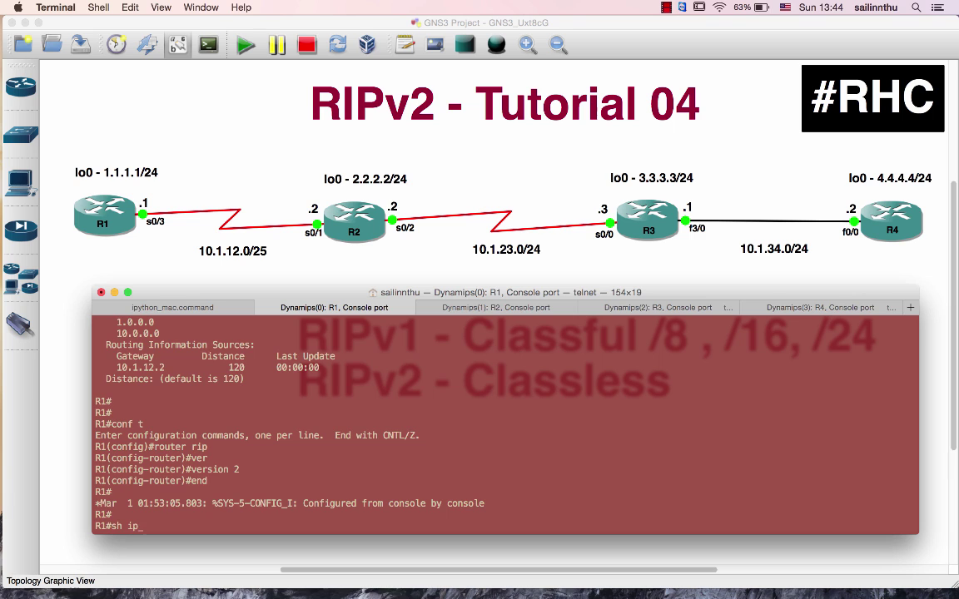
type(" pro")
key("Tab")
key("Return")
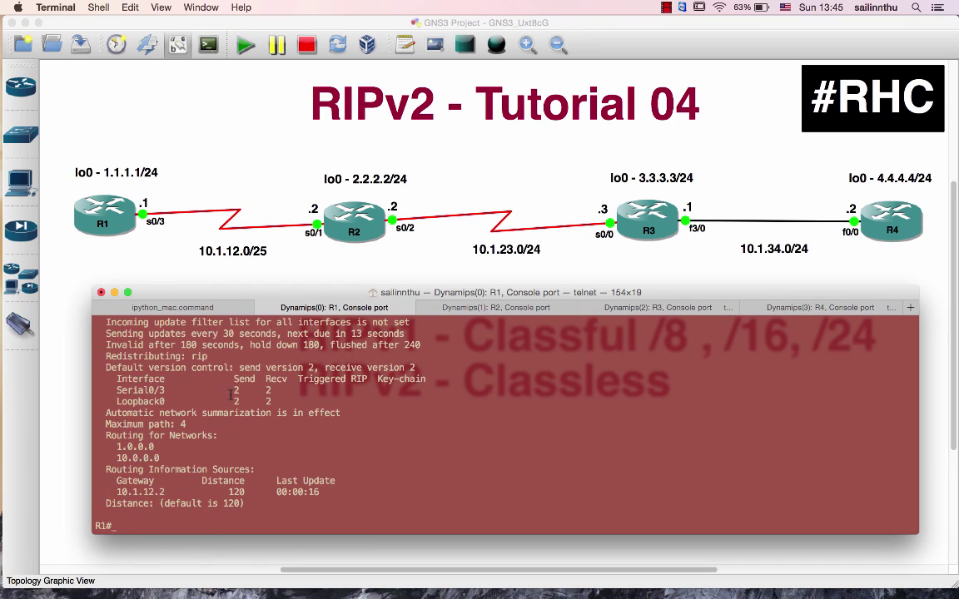
Run show ip protocols on R2 to check its RIP send and receive versions
key("super+shift+bracketright")
key("Return")
key("Return")
type("sh ")
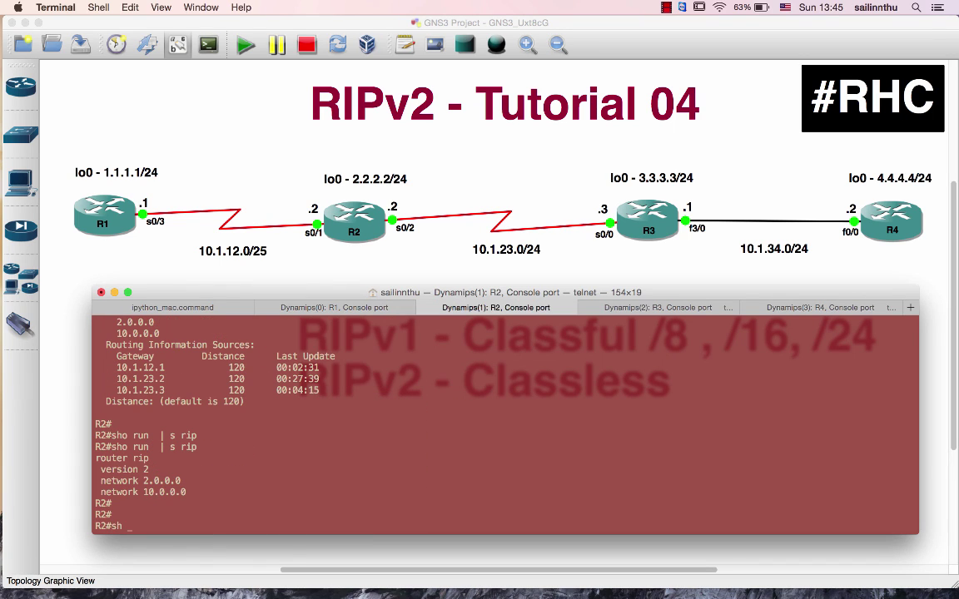
type("ip pro")
key("Tab")
key("Return")
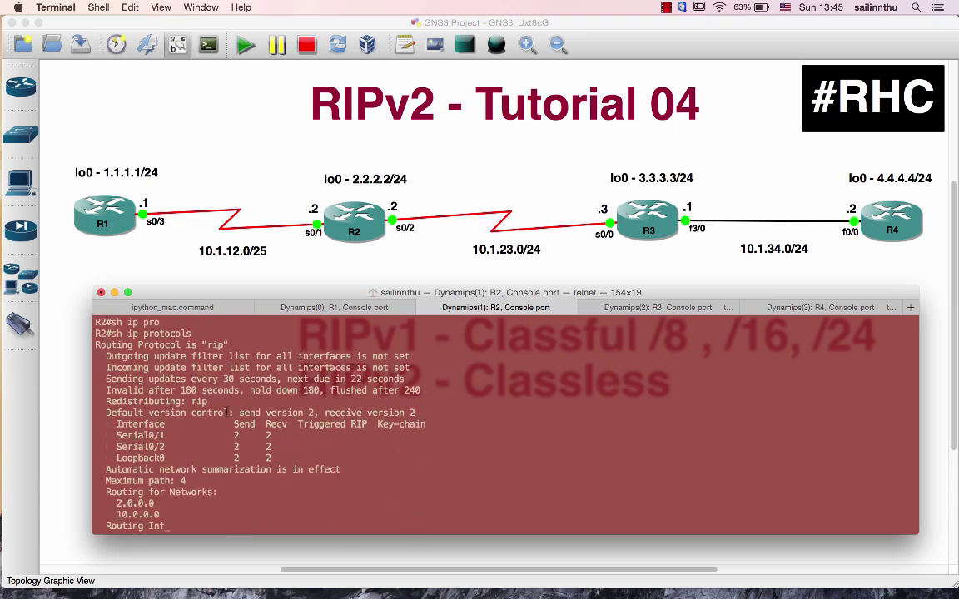
Run show ip protocols on R3 to check its RIP send and receive versions
key("super+shift+bracketright")
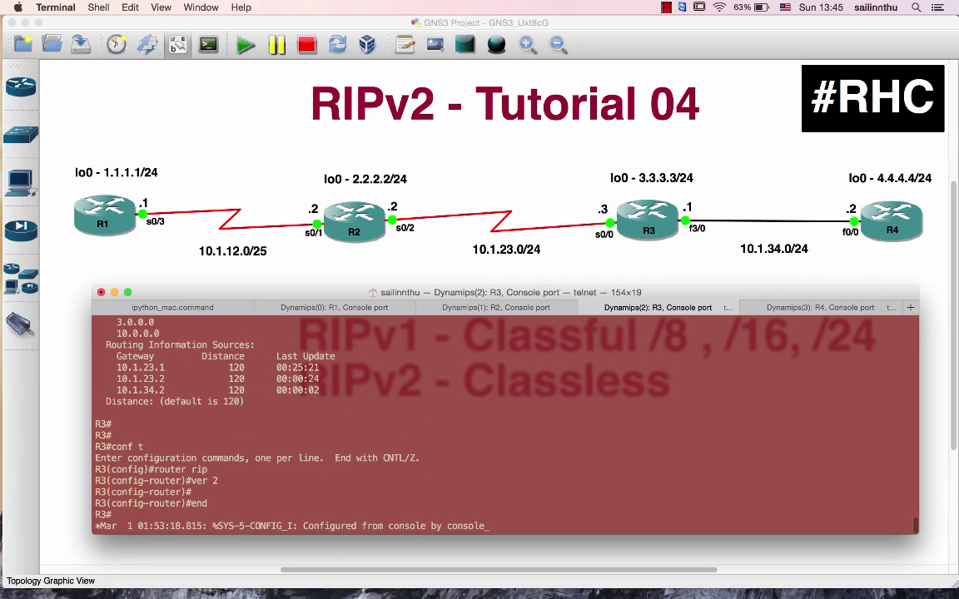
key("Return")
type("sh ip ro")
key("BackSpace")
type("pro")
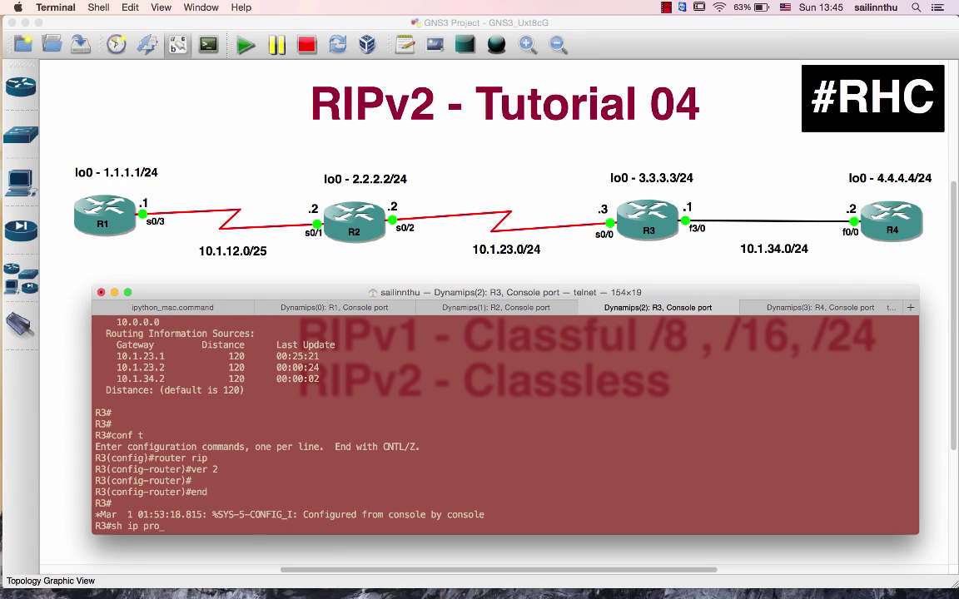
key("Tab")
key("Return")
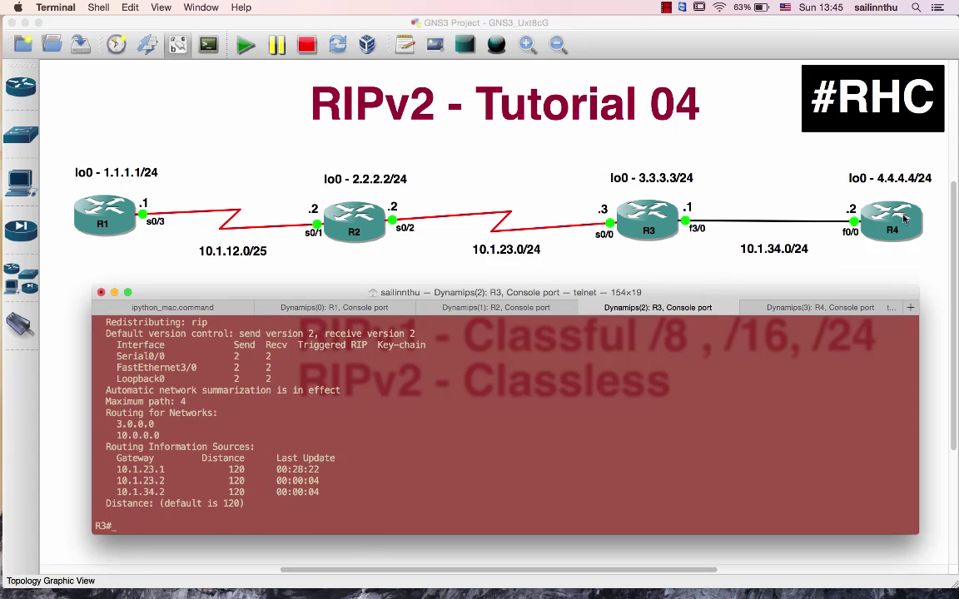
Show R1's routing table twice and highlight the RIP routes to 10.1.23.0/24 and 10.1.34.0/24
left_click(299, 308)
key("Return")
type("sh ip route")
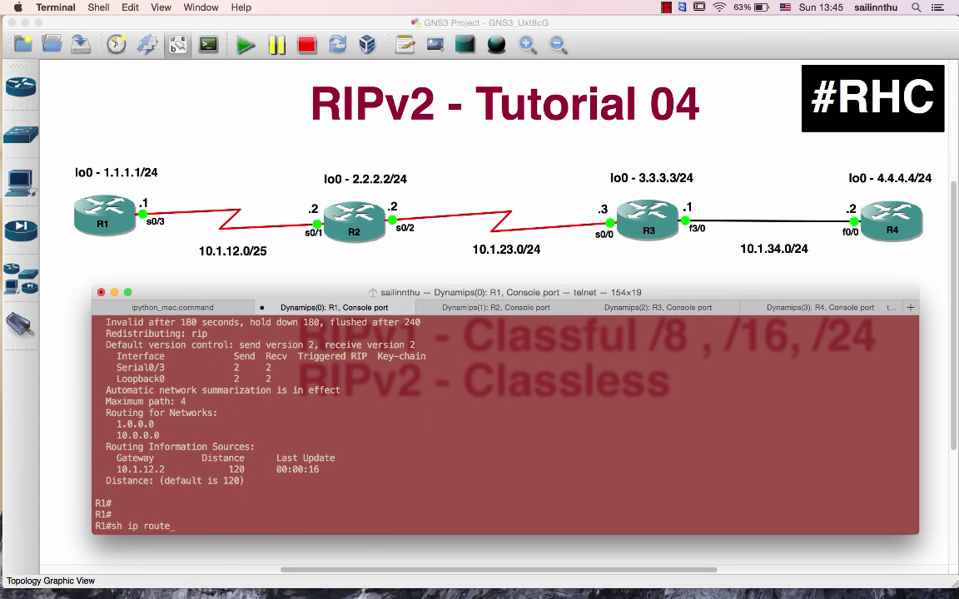
key("Return")
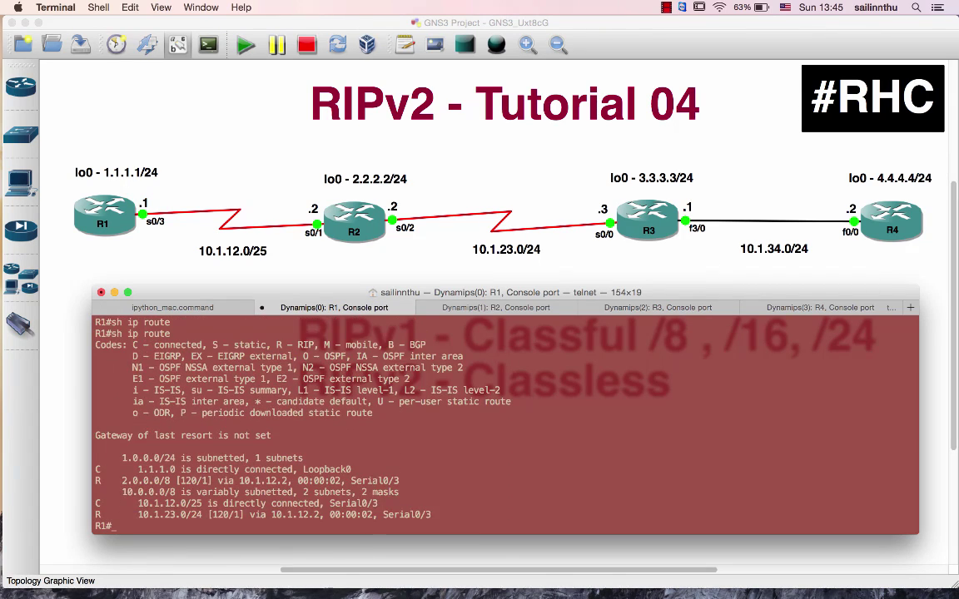
type("sh ip route")
key("Return")
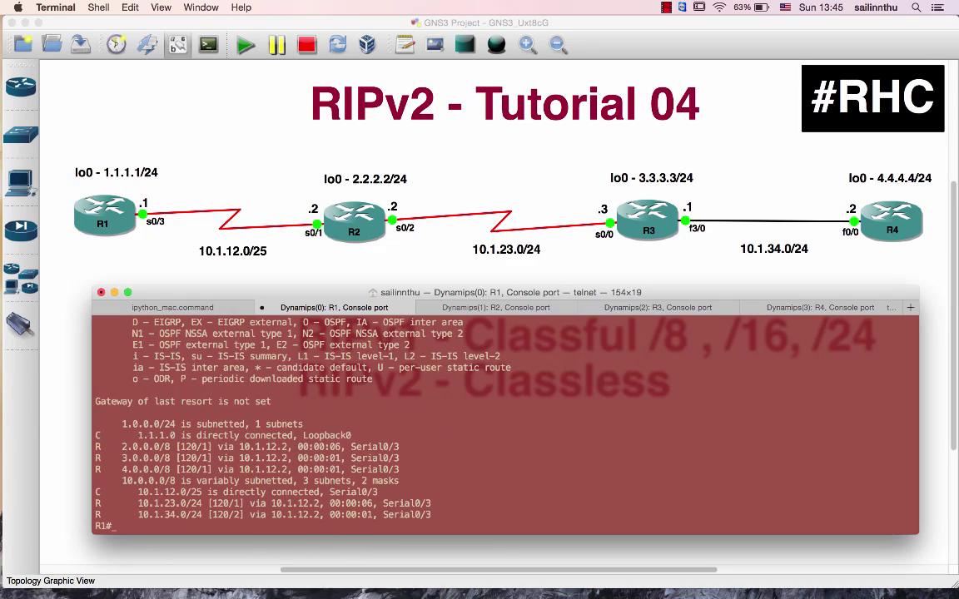
triple_click(97, 503)
left_click_drag(243, 516, 423, 527)
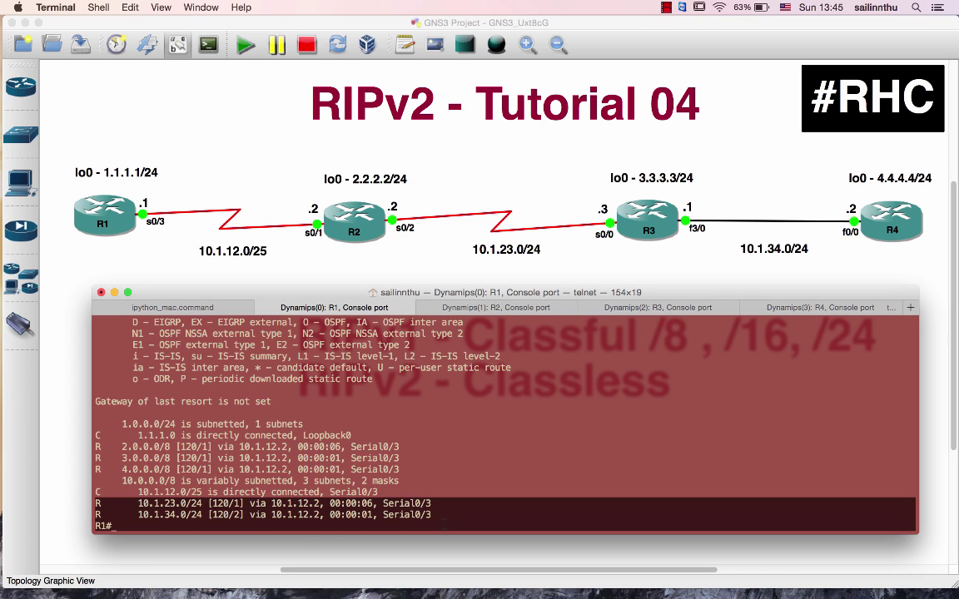
Show R4's routing table and highlight the RIP route to 10.1.12.0/25
left_click(820, 307)
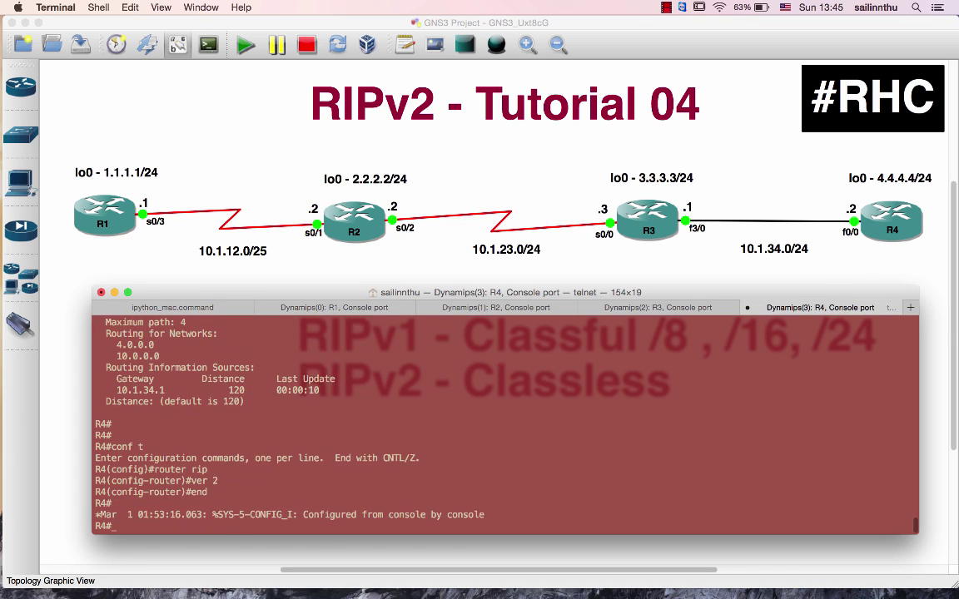
type("sh ip route")
key("Return")
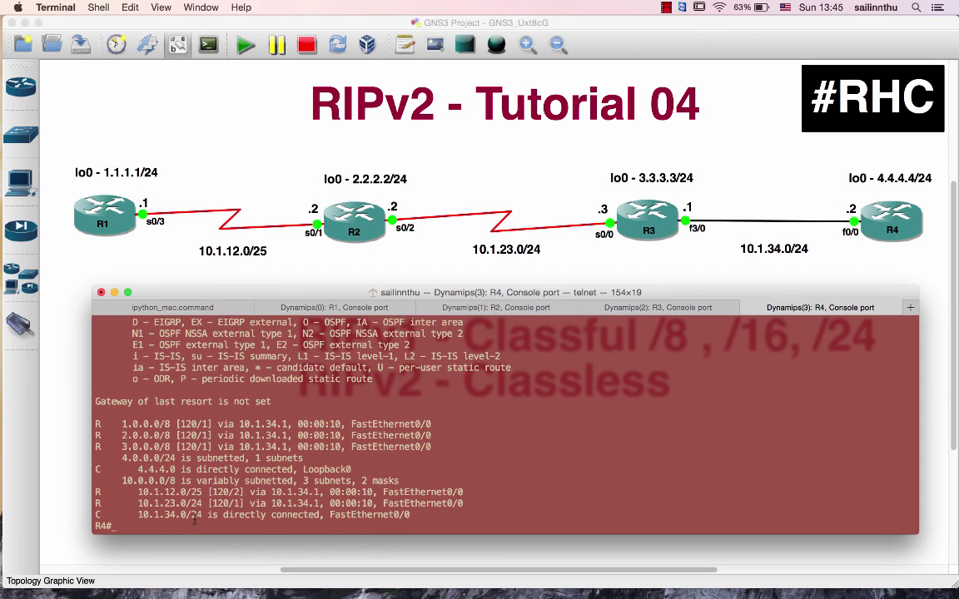
left_click_drag(116, 492, 304, 492)
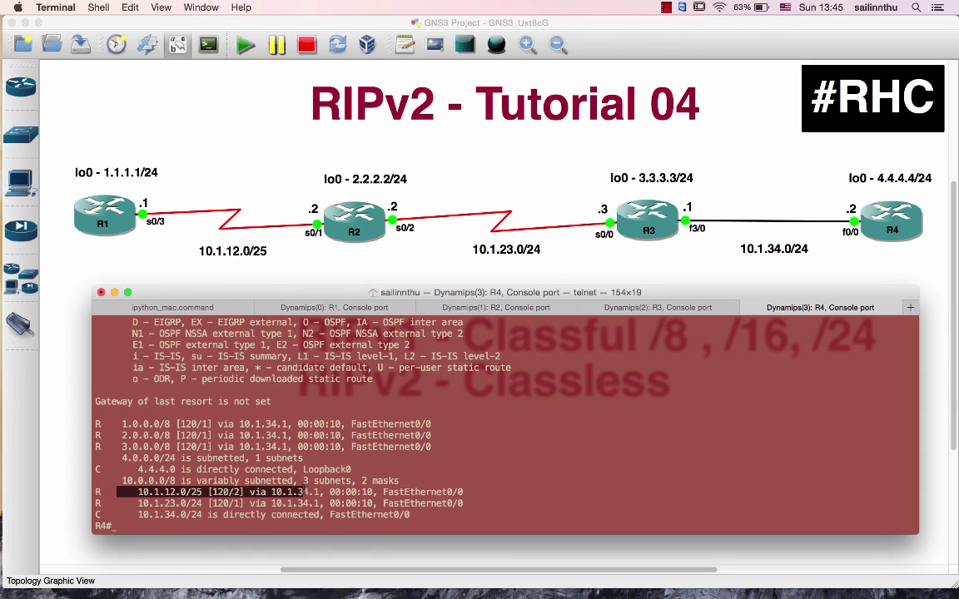
In the GNS3 topology, change the subnet label of the R2–R3 link to 10.1.23.0/30
left_click(533, 252)
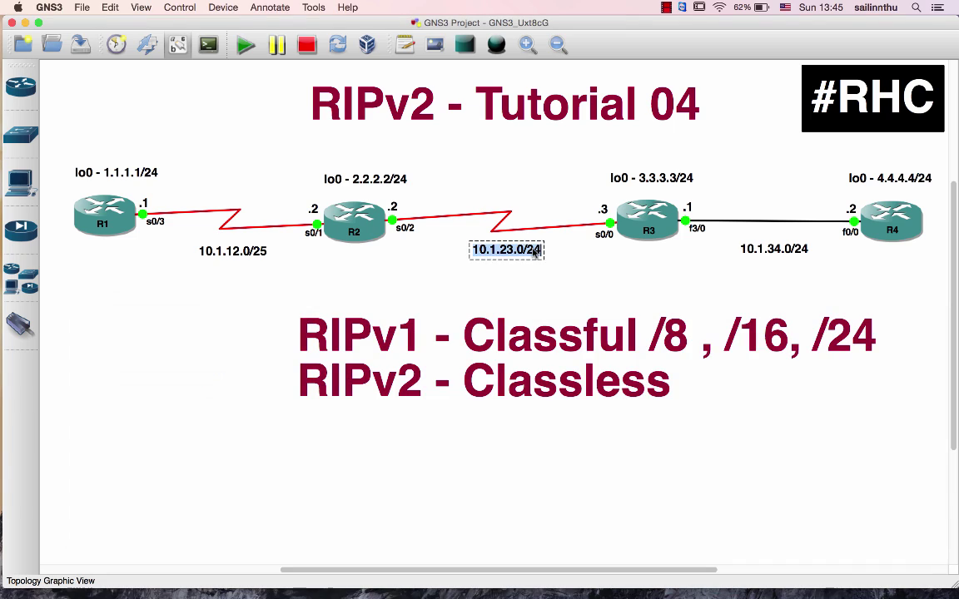
key("BackSpace")
key("BackSpace")
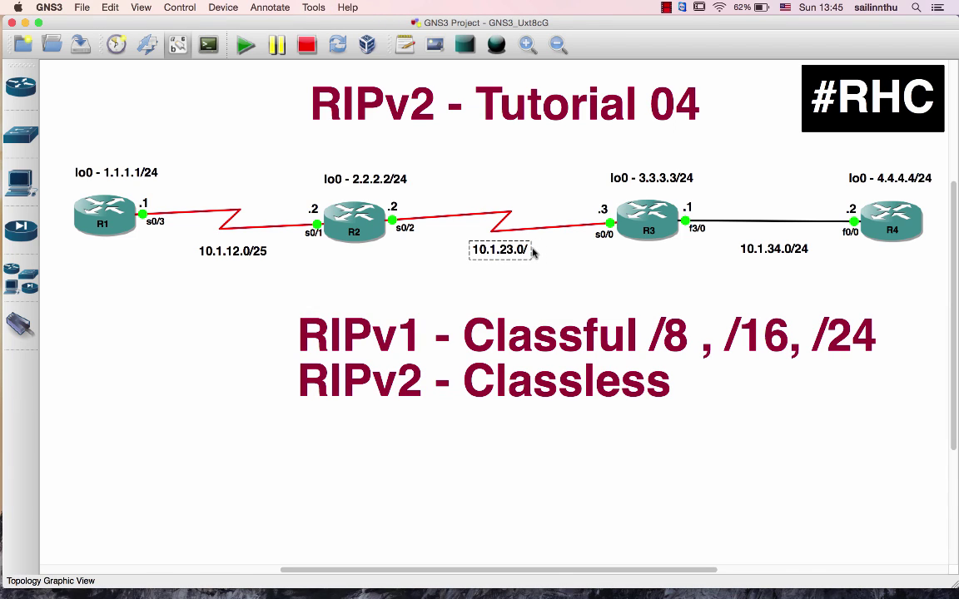
type("30")
Change the subnet label of the R3–R4 link to 10.1.34.0/30
double_click(807, 248)
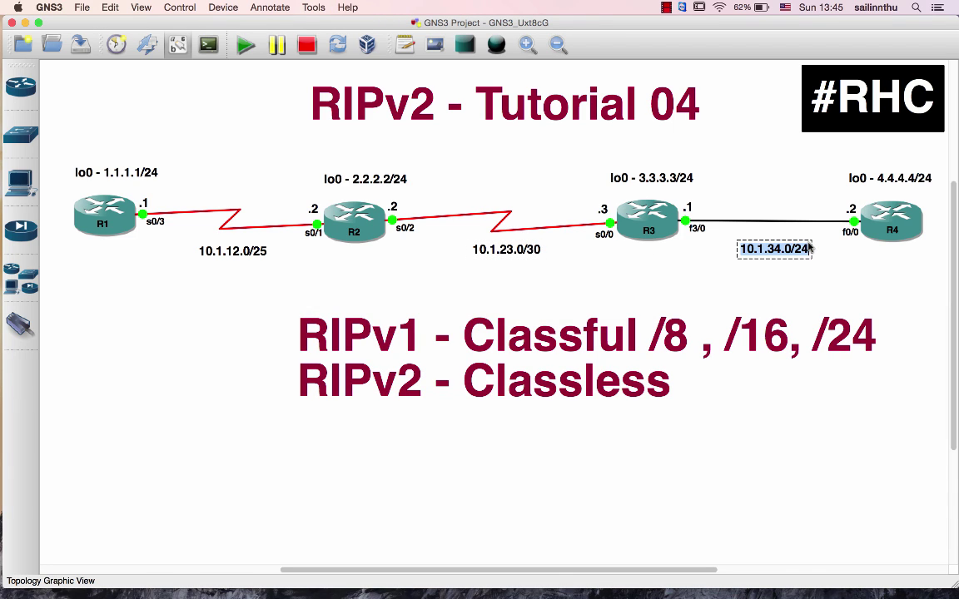
key("BackSpace")
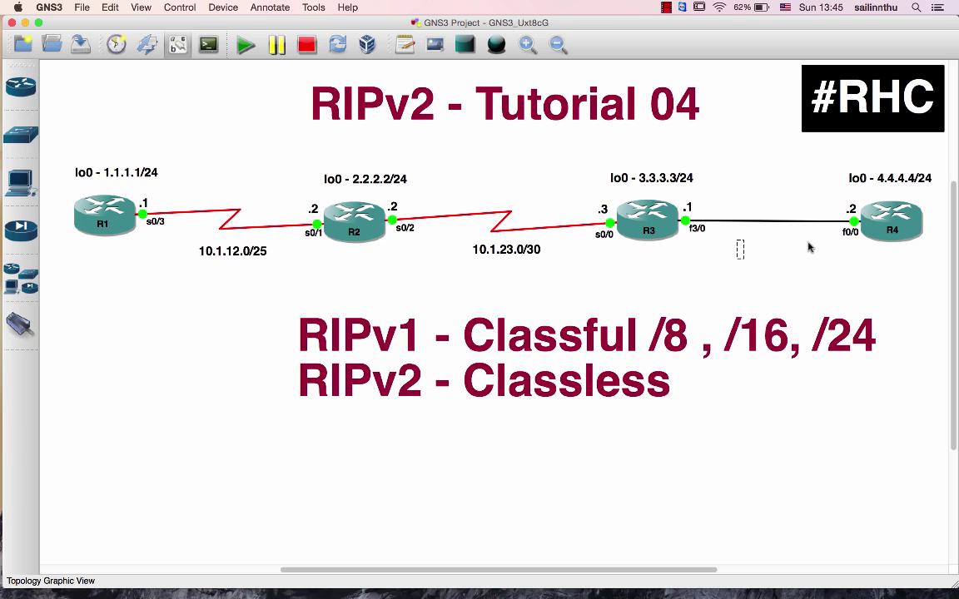
key("super+z")
key("BackSpace")
key("BackSpace")
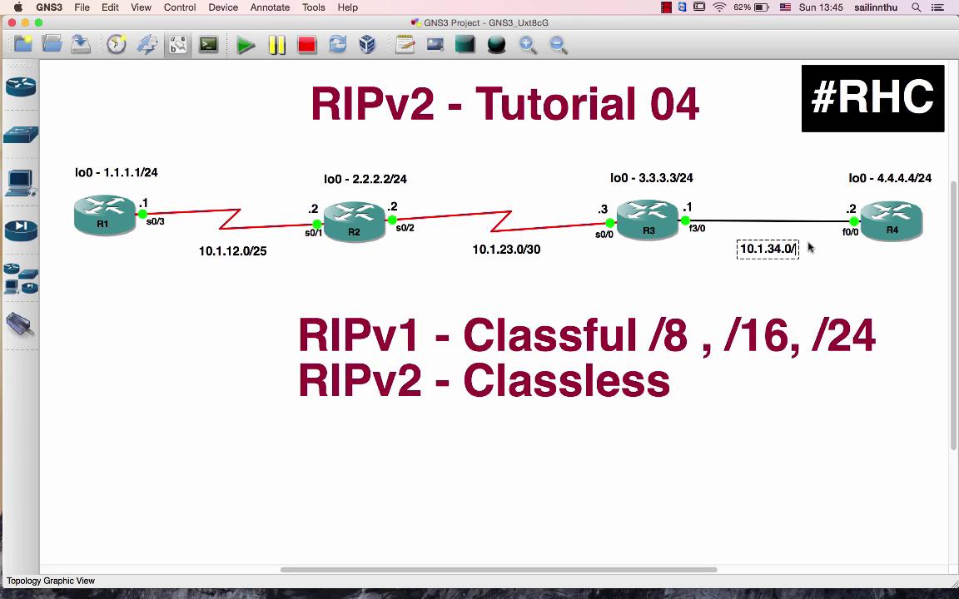
type("30")
In R2's Terminal console, enter configuration mode and set interface s0/2 to IP address 10.1.23.2 with mask 255.255.255.252
key("super+Tab")
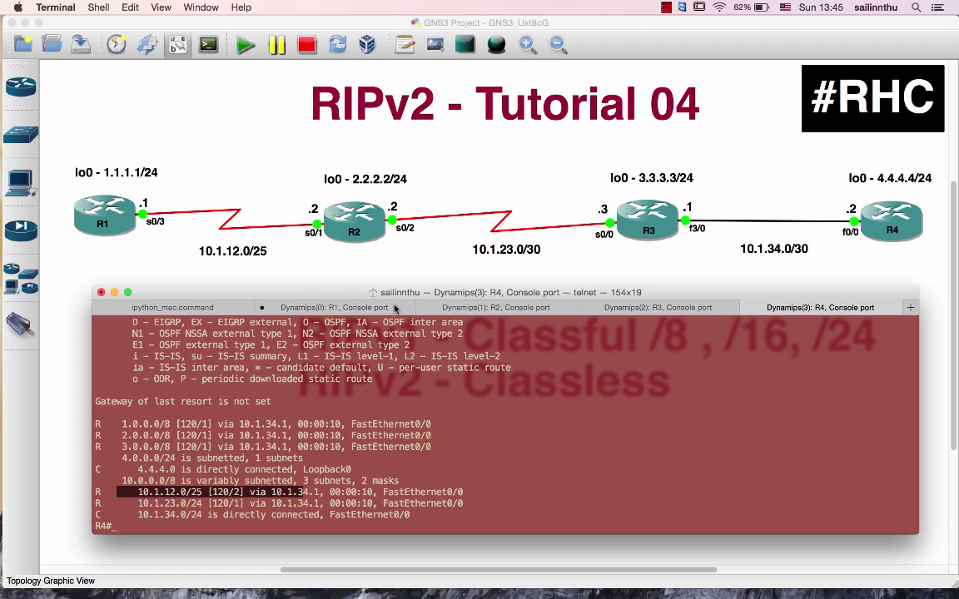
left_click(488, 310)
key("Return")
key("Return")
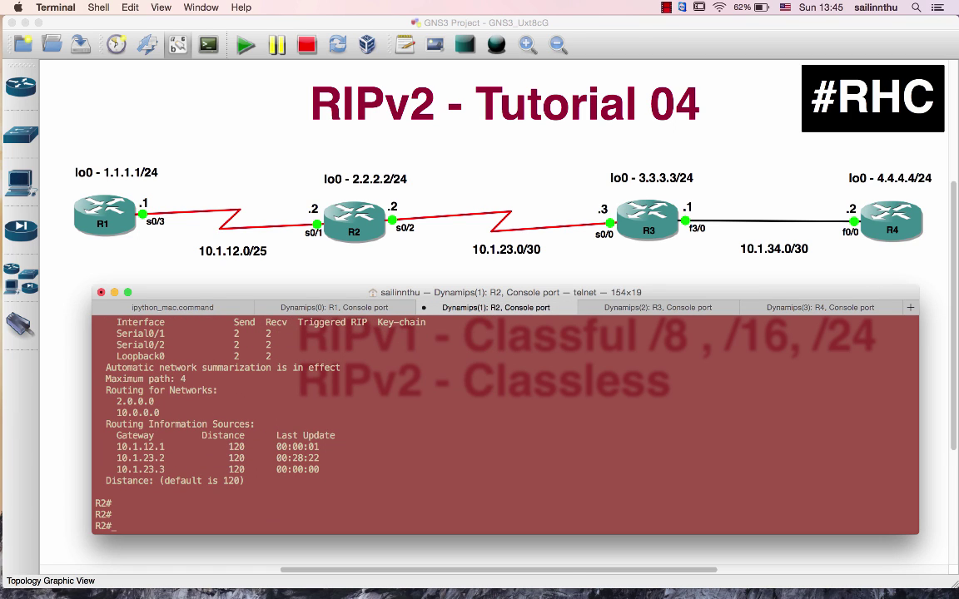
type("conf t")
key("Return")
type("int s0/")
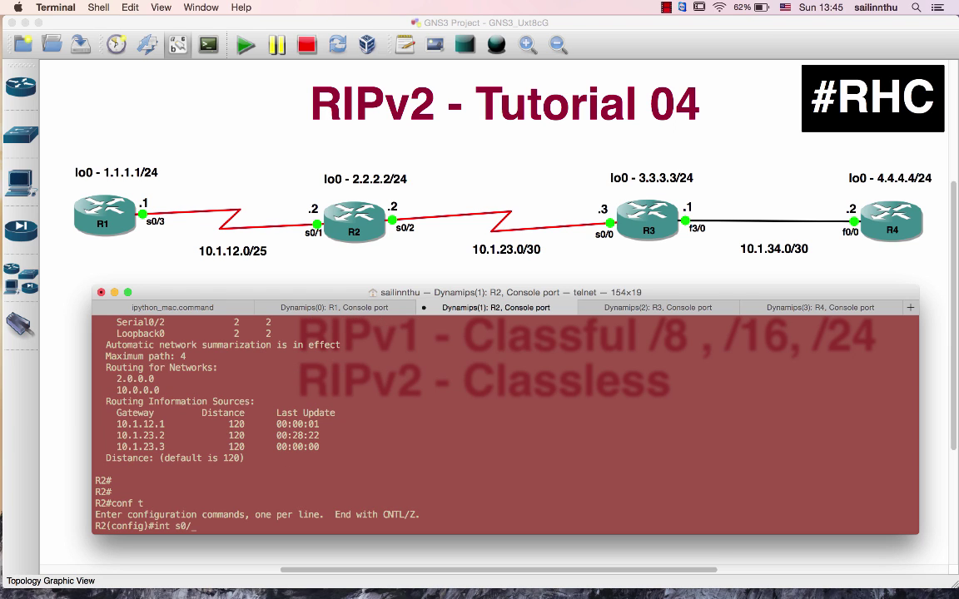
type("2")
key("Return")
type("ip add 10")
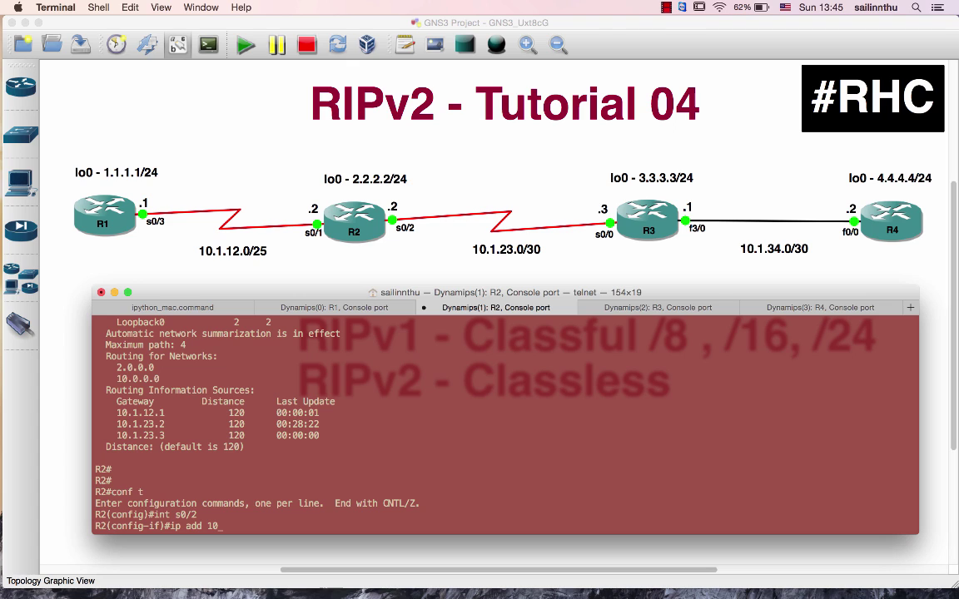
type(".1.23.2 255.255.255.252")
key("Return")
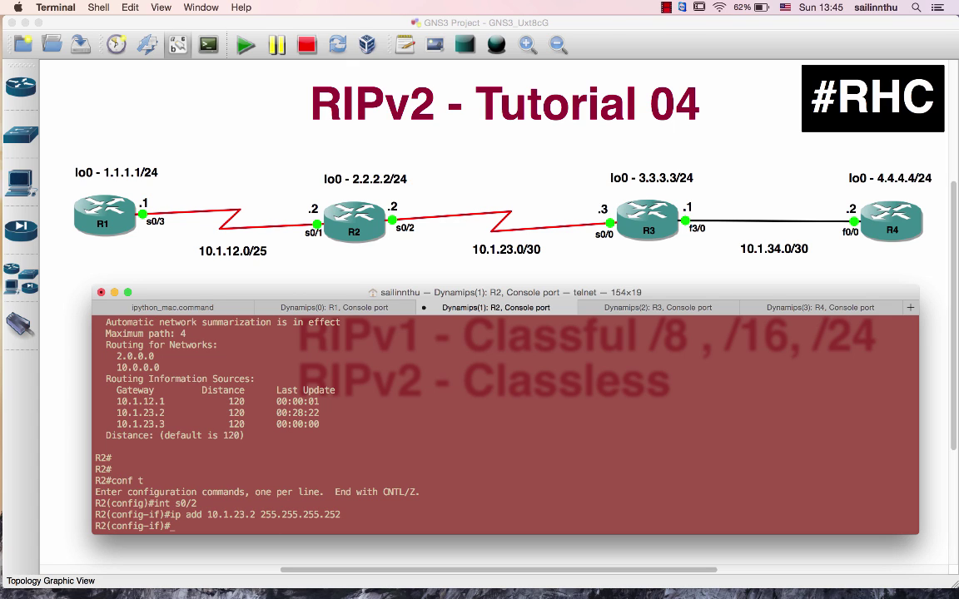
On R3, enter configuration mode and set interface s0/0 to IP address 10.1.23.2 with mask 255.255.255.252
key("super+shift+bracketright")
key("Return")
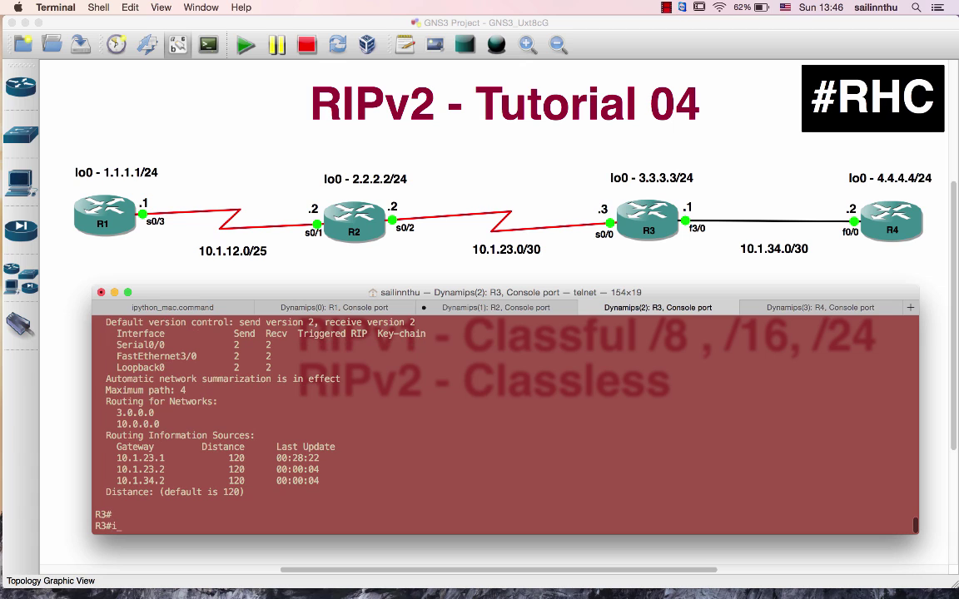
type("conf t")
key("Return")
type("int s0")
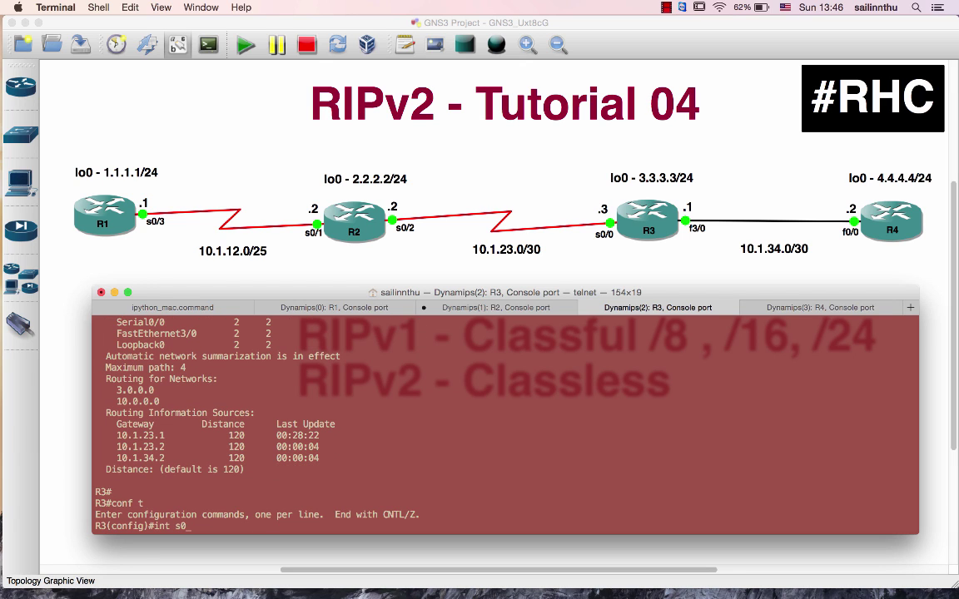
type("00")
key("Return")
type("ip add 10.1.")
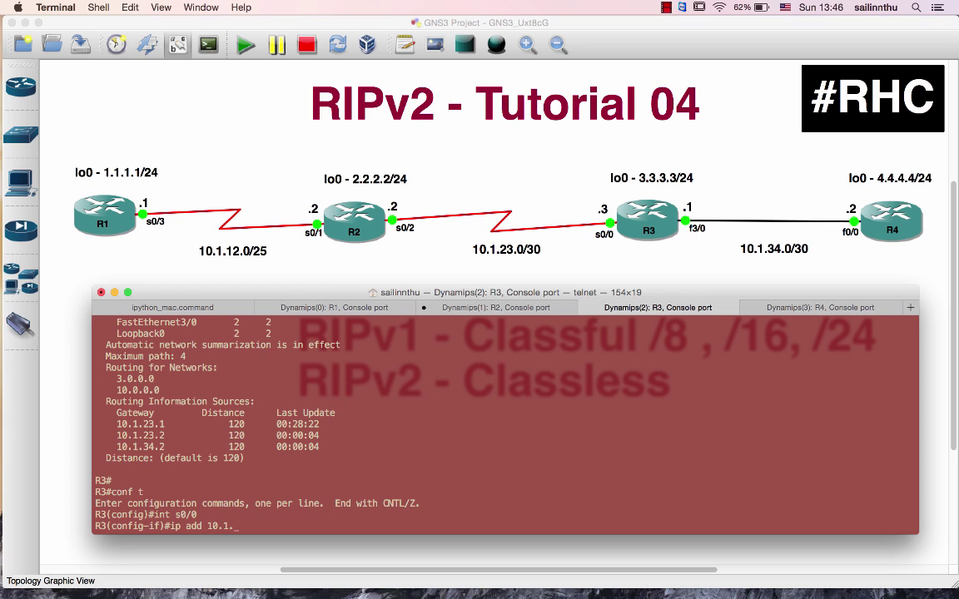
type("23.3 255.255.255.252")
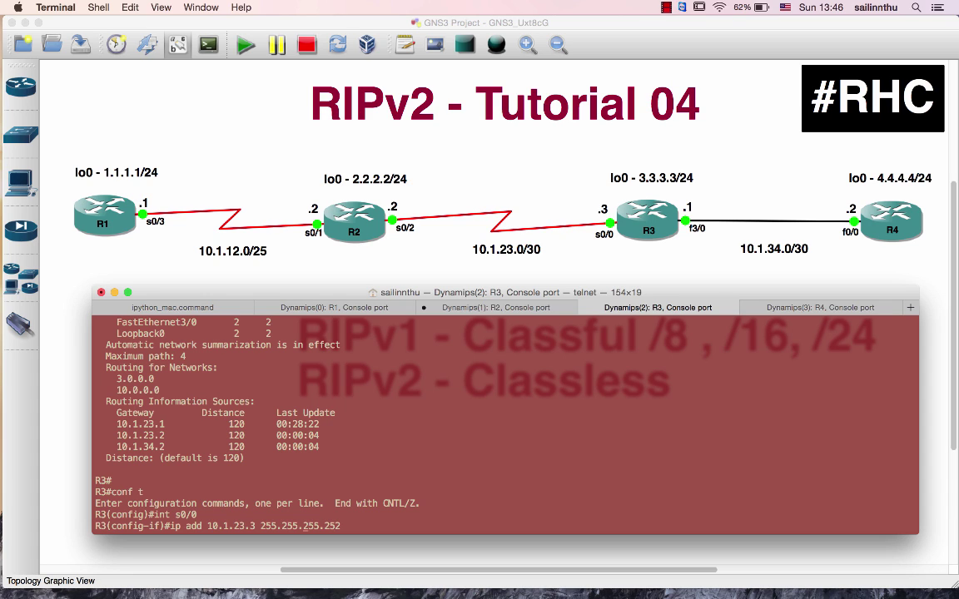
key("super+shift+bracketleft")
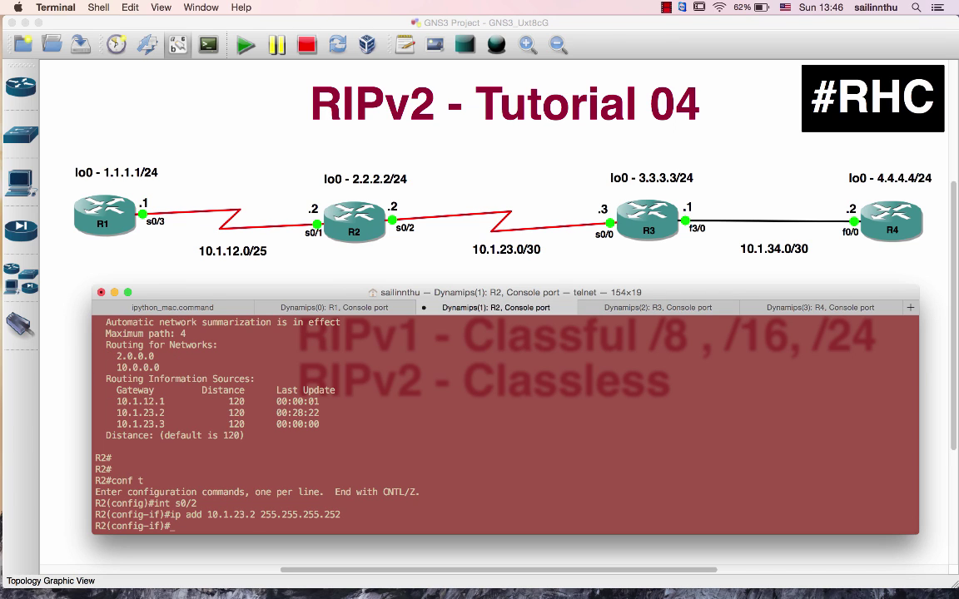
key("super+shift+bracketright")
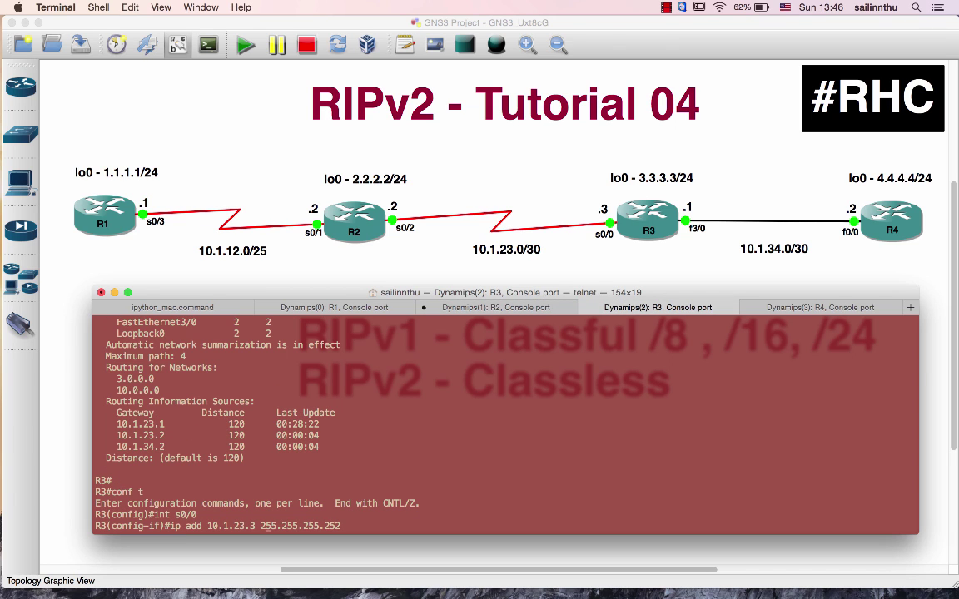
key("BackSpace")
type("2")
key("Return")
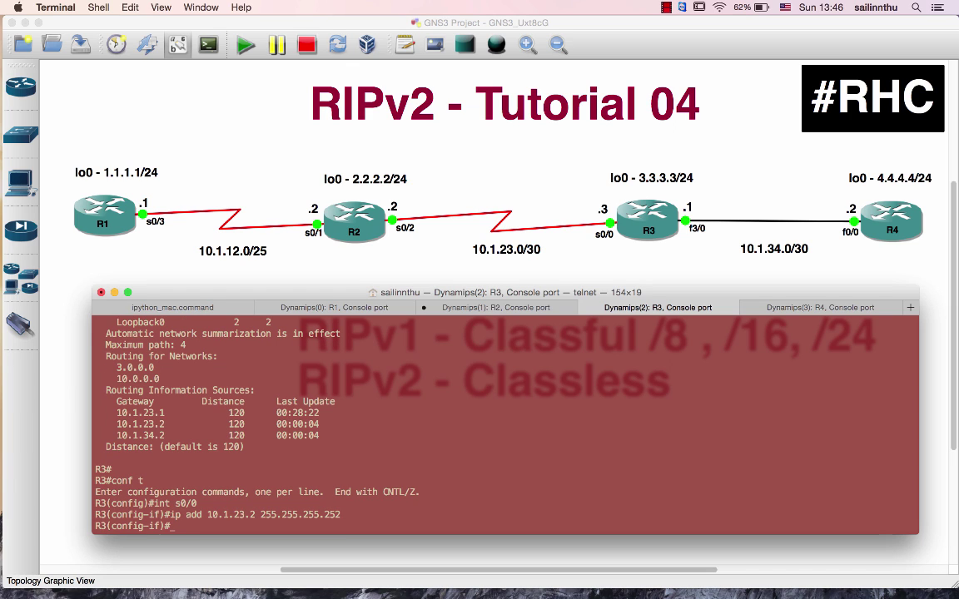
On R2, set the s0/2 interface address to 10.1.23.1 with mask 255.255.255.252
key("super+shift+bracketleft")
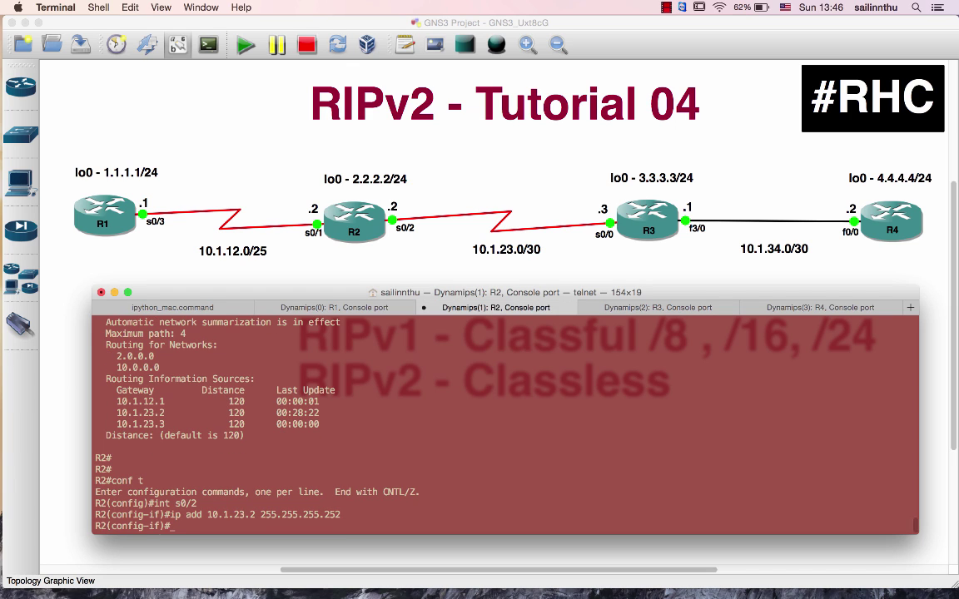
key("Up")
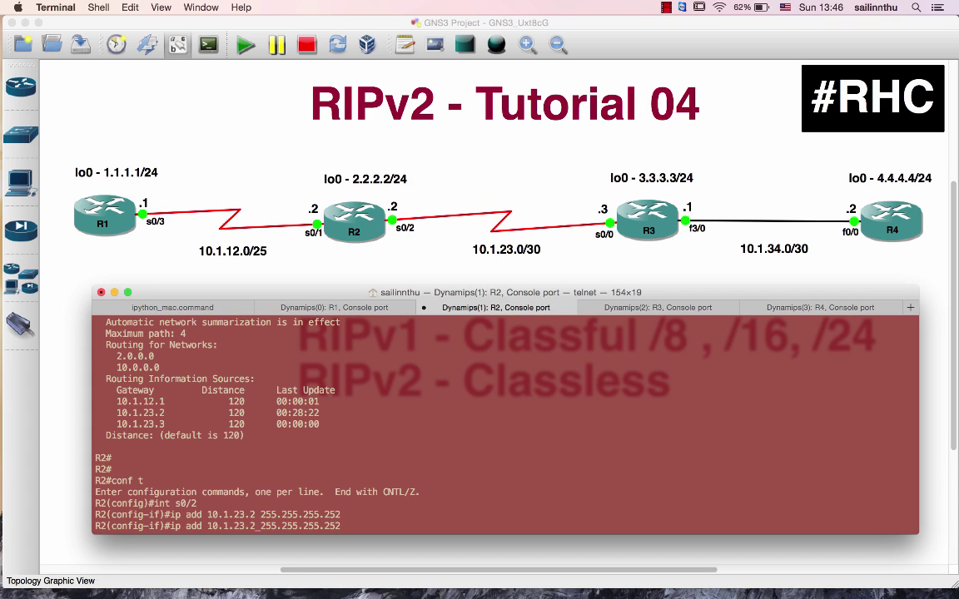
key("BackSpace")
type("1")
key("Return")
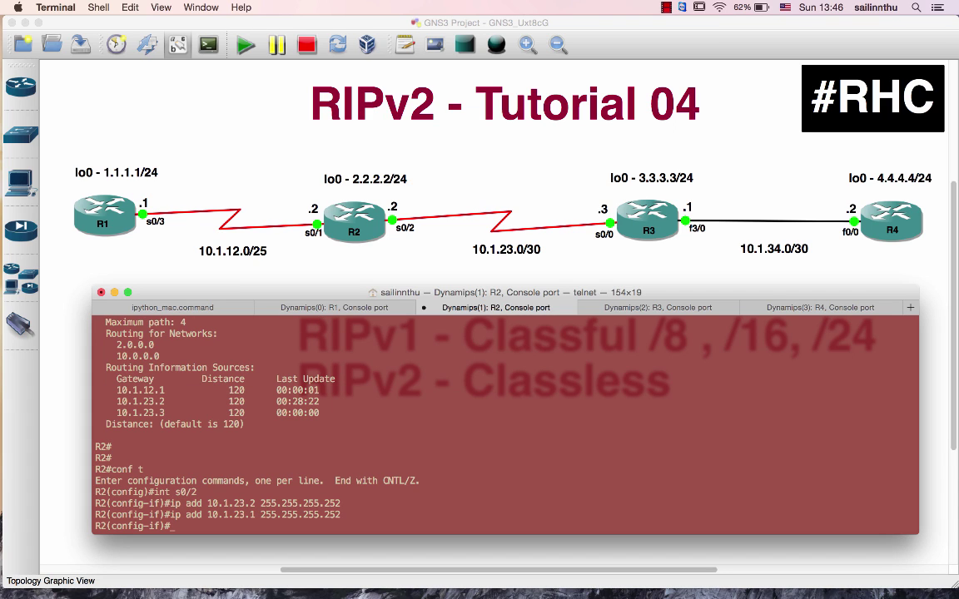
In the GNS3 topology, change the host labels on the R2–R3 link to .1 at R2's s0/2 and .2 at R3's s0/0
left_click(393, 207)
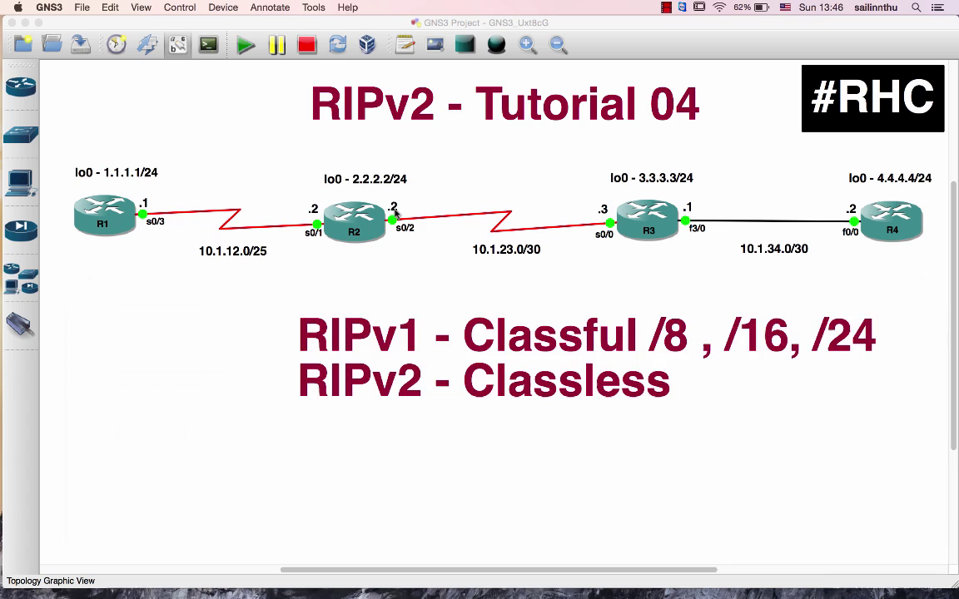
type(".1")
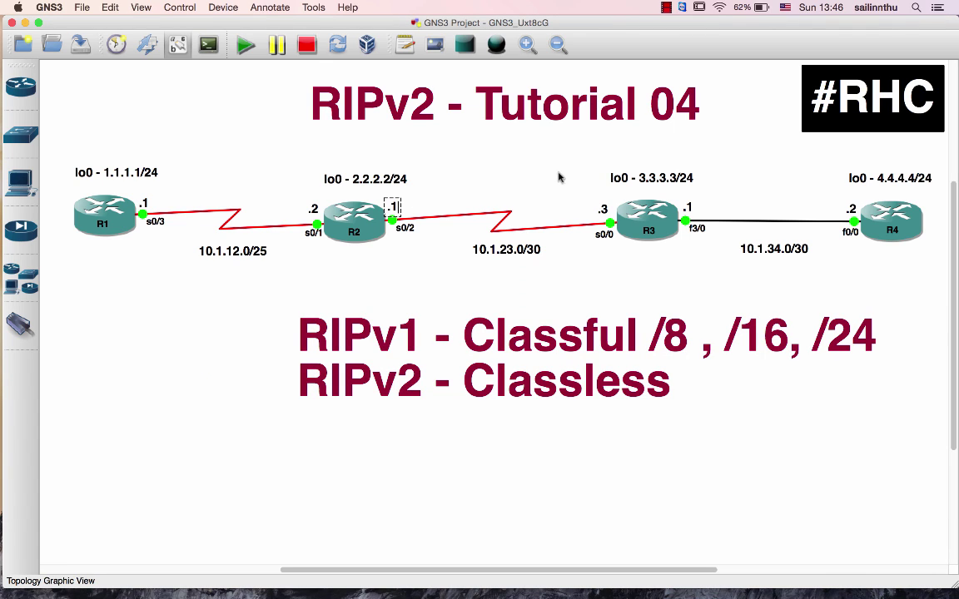
left_click(603, 210)
type(".2")
left_click(560, 271)
Return to R3's Terminal console and set interface f3/0 to IP address 10.1.34.1 with mask 255.255.255.252
key("super+Tab")
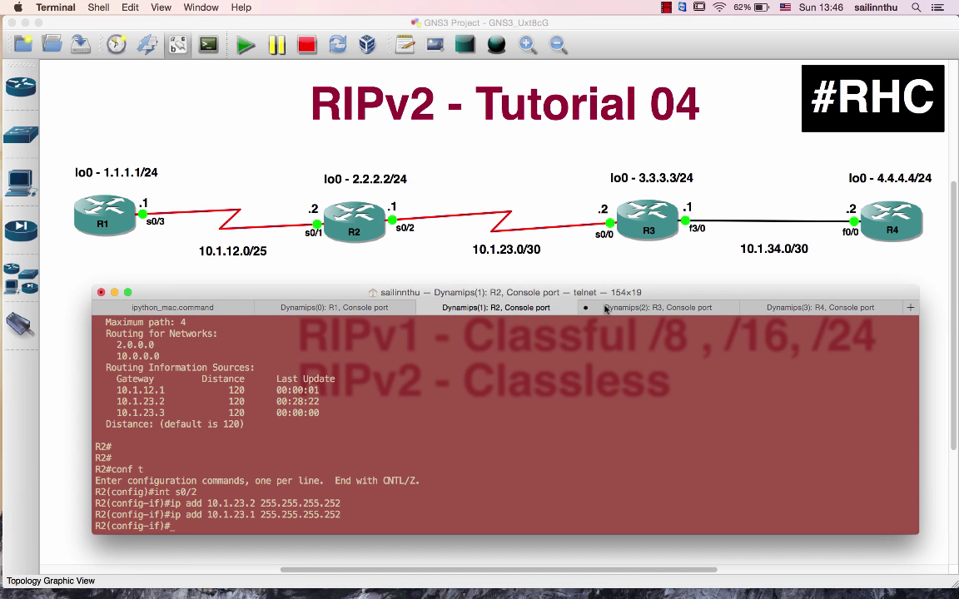
left_click(606, 307)
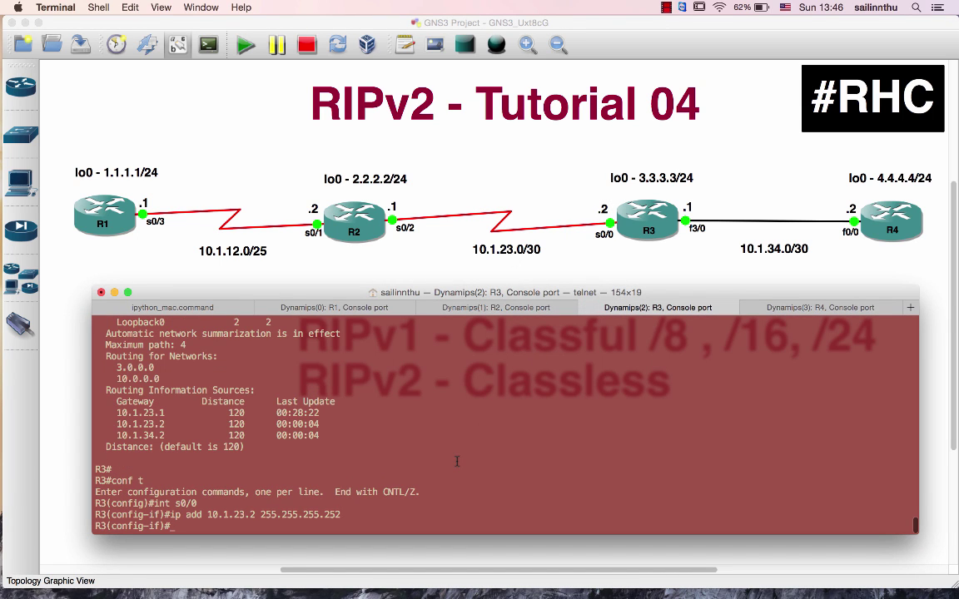
type("int f3/0")
key("Return")
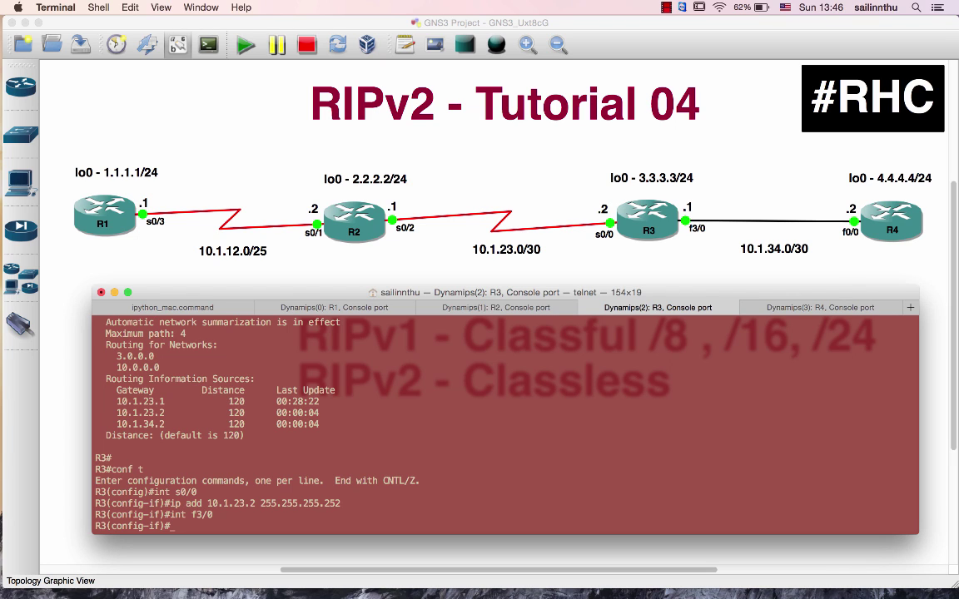
type("ip add 10.1.34.1 255.255.255.252")
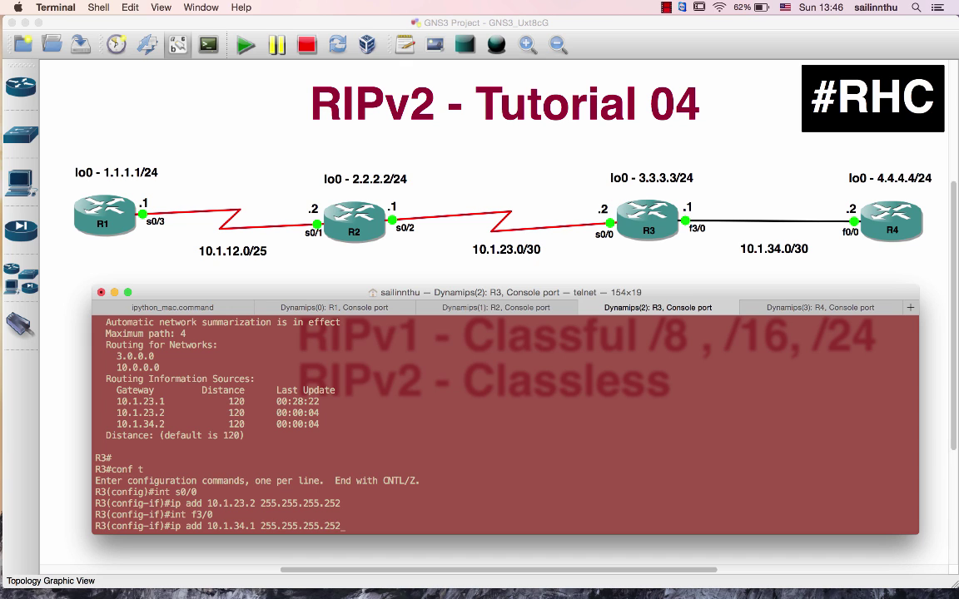
key("Return")
On R4, enter configuration mode and set interface f0/0 to IP address 10.1.34.2 with mask 255.255.255.252
key("super+shift+bracketright")
key("Return")
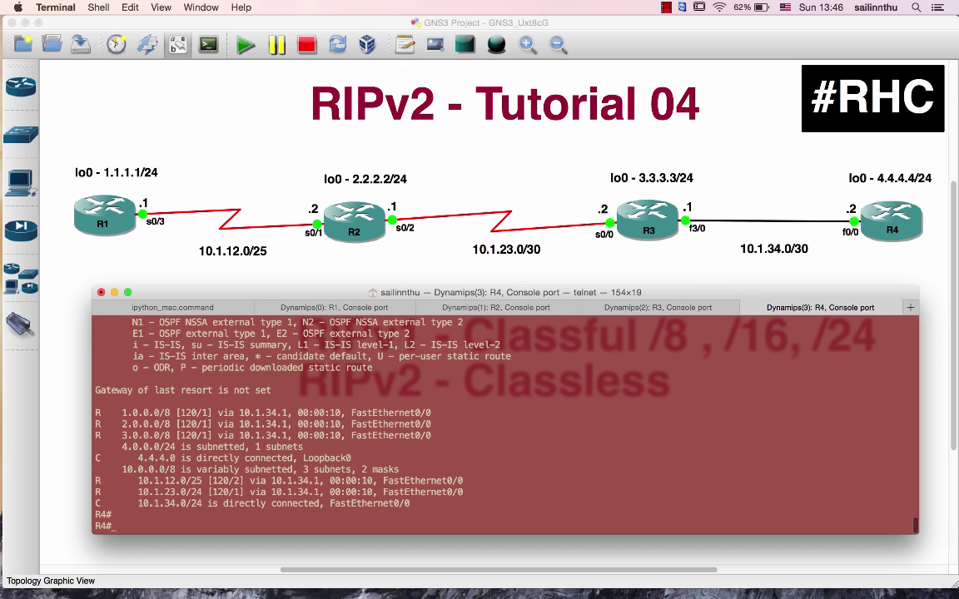
type("conf t")
key("Return")
type("int f0/0")
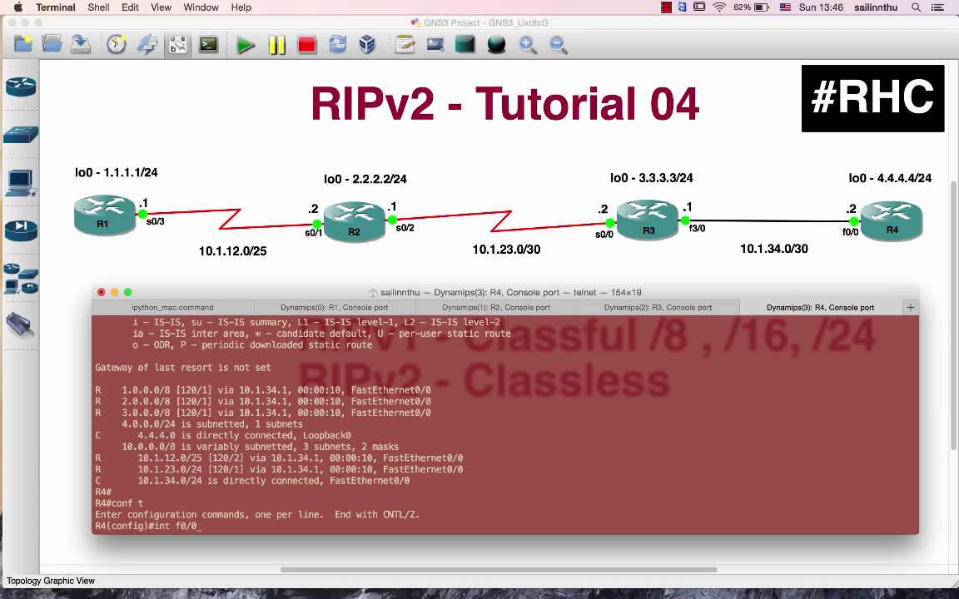
key("Return")
type("ip add 10.")
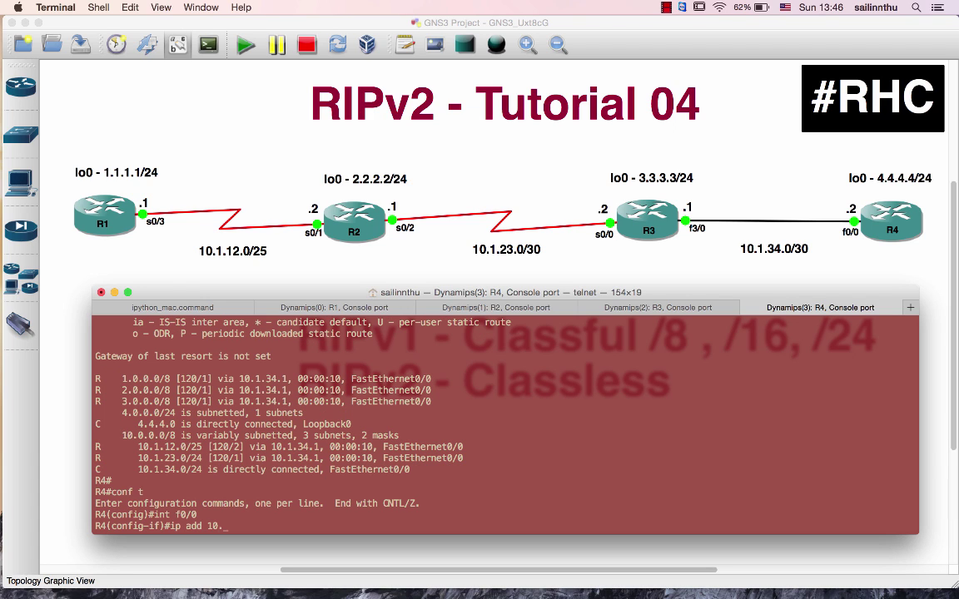
type("1.34.2 255.255.255.252")
key("Return")
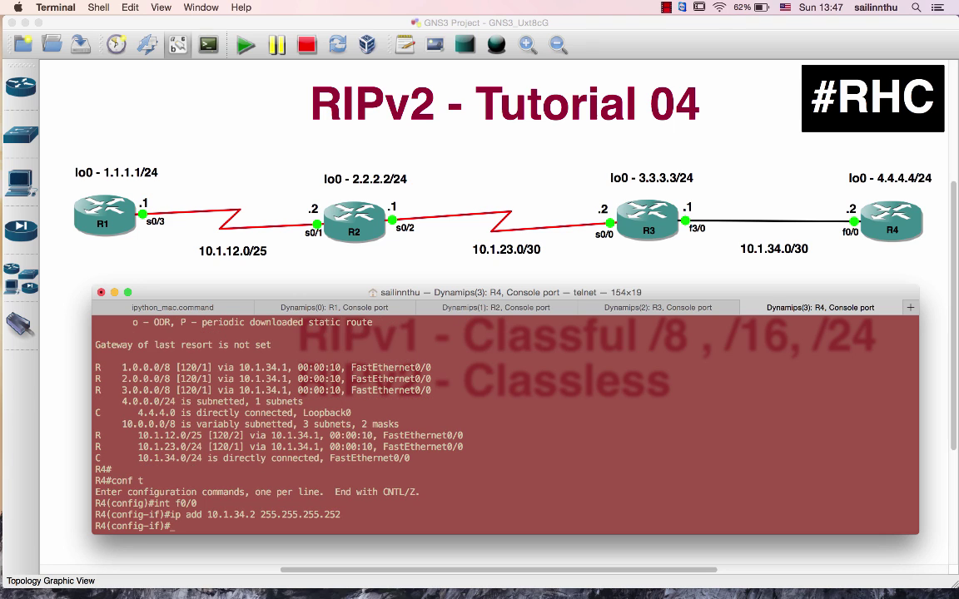
On R1, highlight the earlier RIP routes to 10.1.23.0/24 and 10.1.34.0/24, and run show ip route
key("super+shift+bracketleft")
key("super+shift+bracketleft")
key("super+shift+bracketleft")
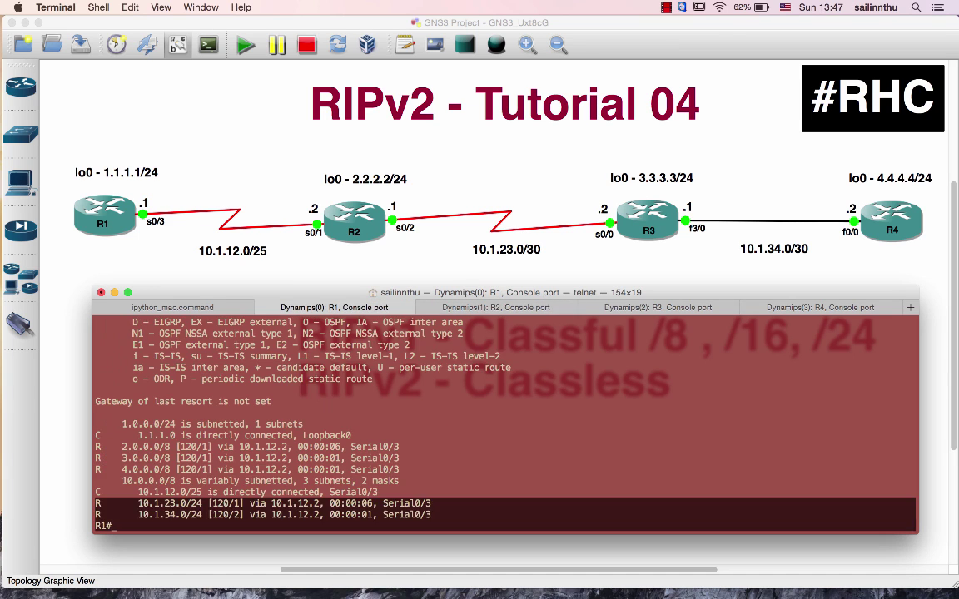
key("Return")
key("Return")
type("sh ip rotue")
key("Tab")
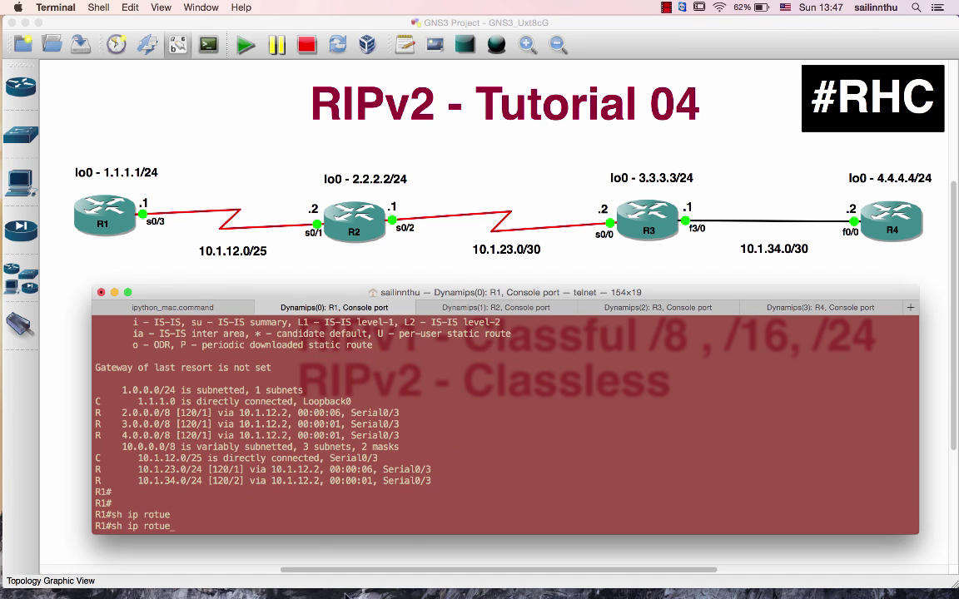
left_click_drag(96, 468, 238, 493)
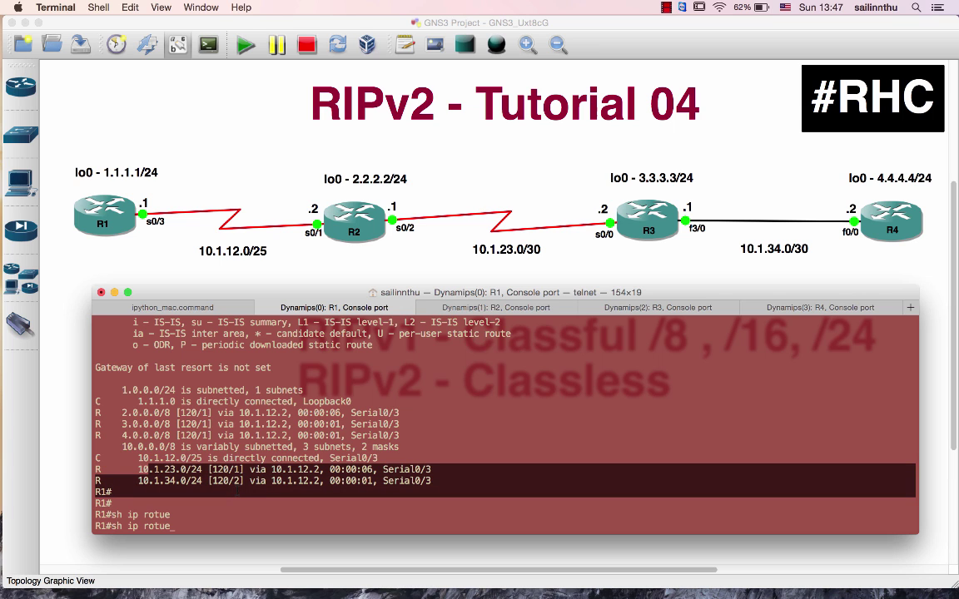
key("Return")
type("sh ip route")
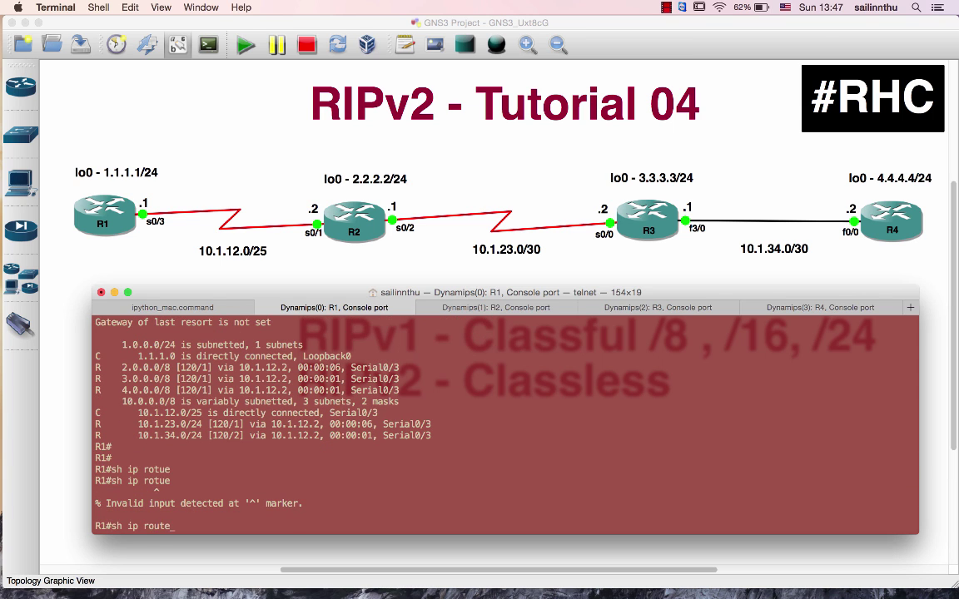
key("Return")
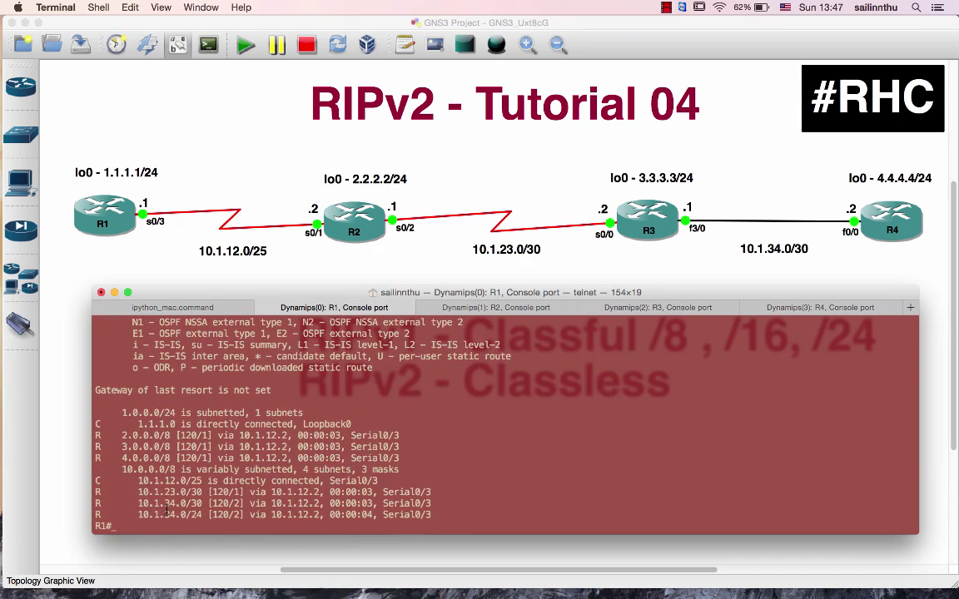
Highlight R1's RIP route to 10.1.34.0/24 and run show ip route again
left_click_drag(160, 492, 299, 516)
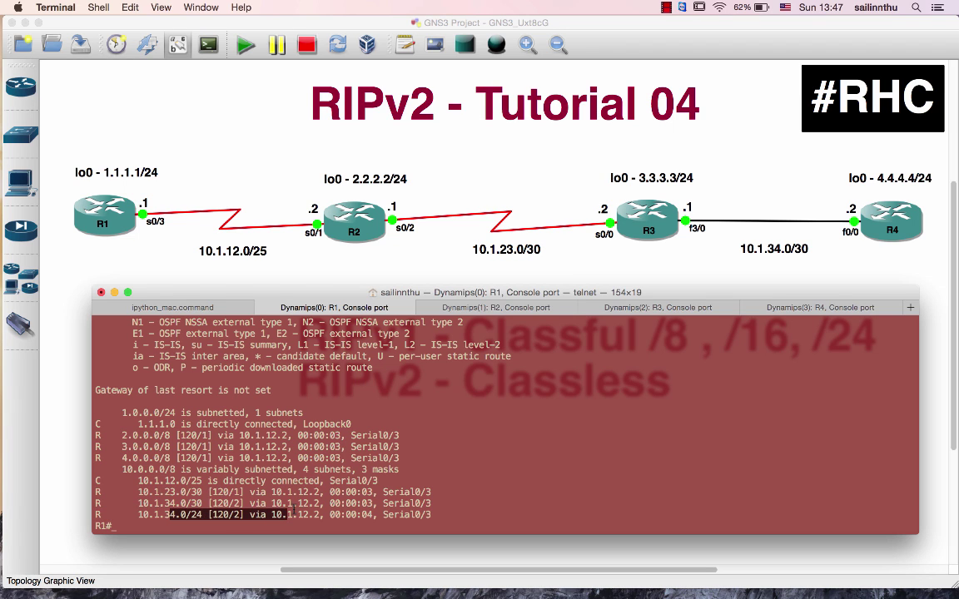
type("sh ip route")
key("Return")
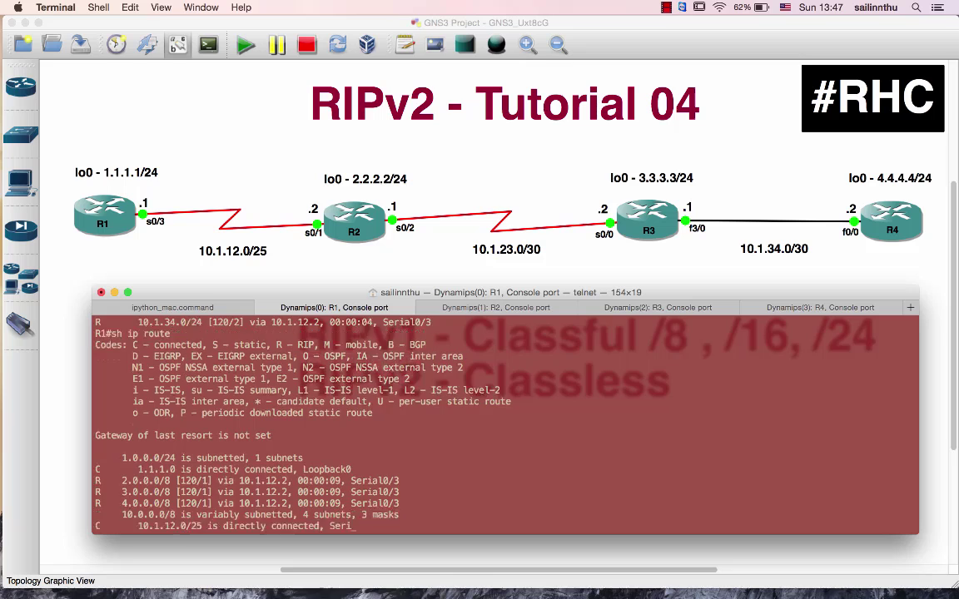
Rerun show ip route on R1 several times to monitor the RIP route to 10.1.34.0/24
key("Up")
key("Return")
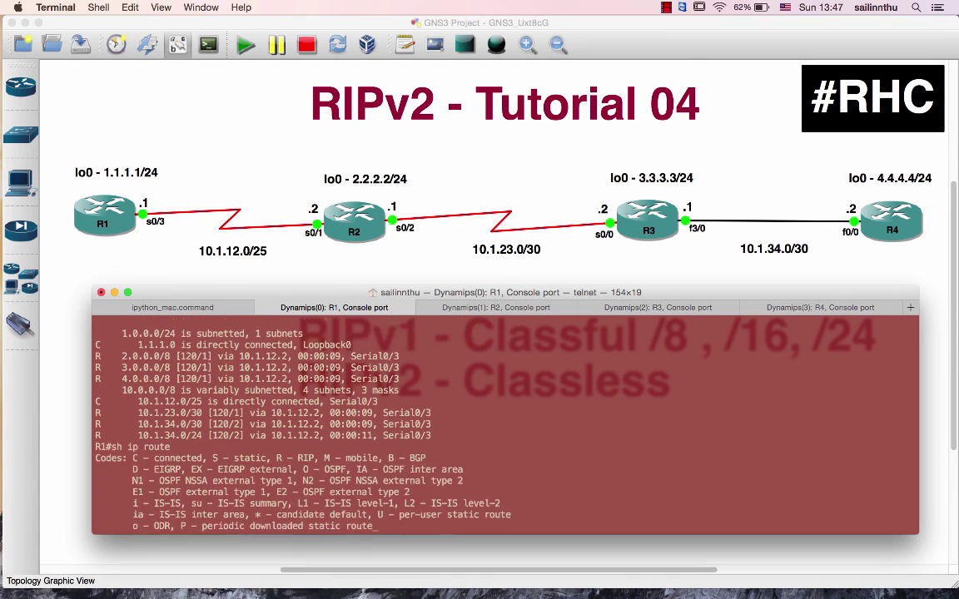
key("Return")
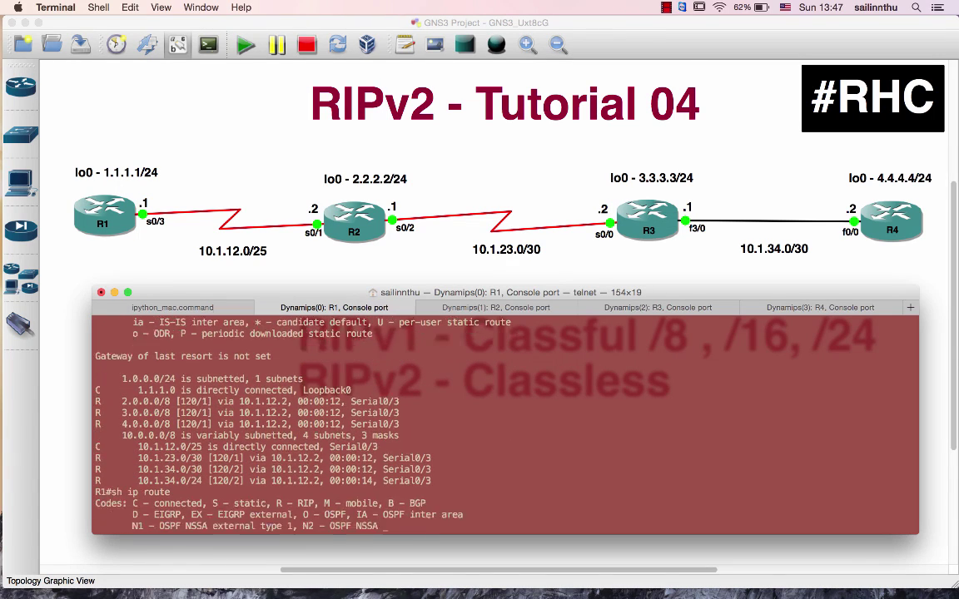
key("Up")
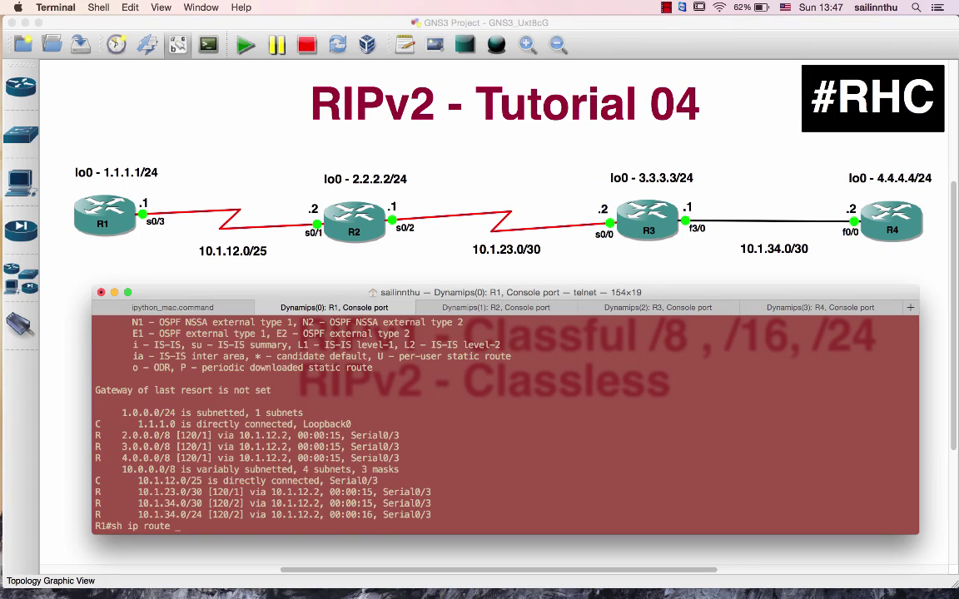
key("Return")
key("Up")
key("Return")
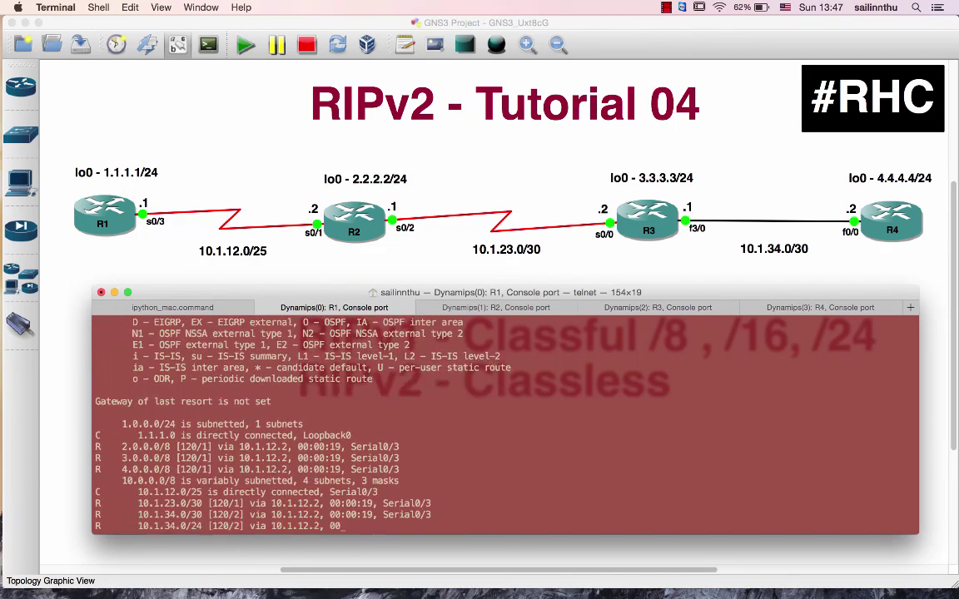
type("sh ip route")
key("Return")
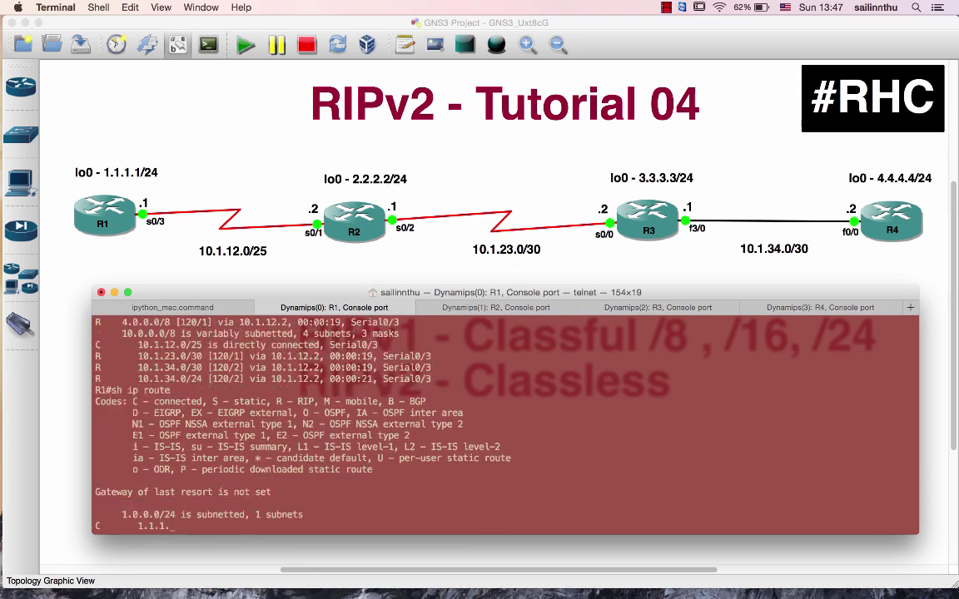
On R4, leave configuration mode, run show ip route, and highlight the RIP route to 10.1.12.0/25
key("super+4")
key("super+5")
key("Return")
type("end")
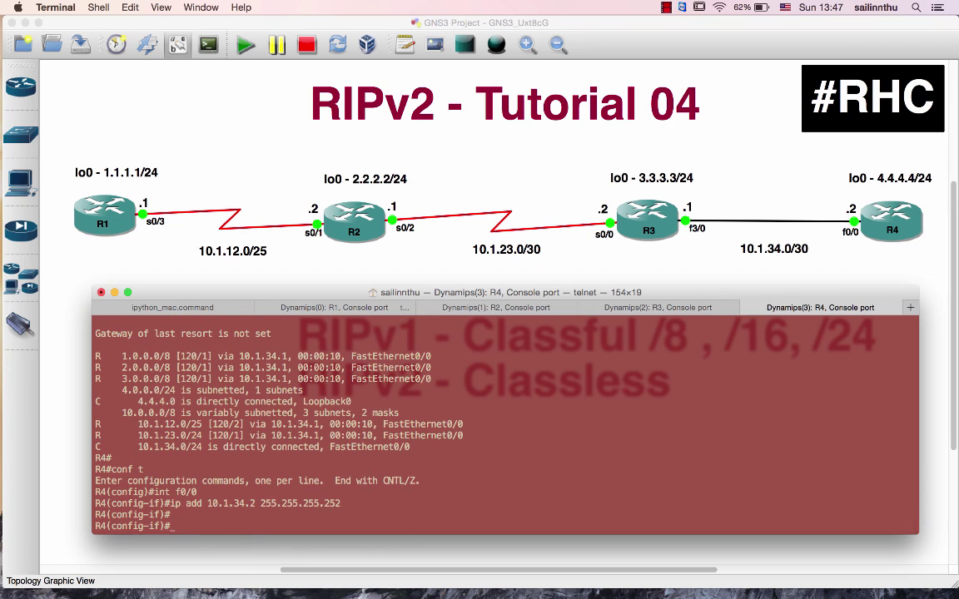
key("Return")
type("sh ip route")
key("Return")
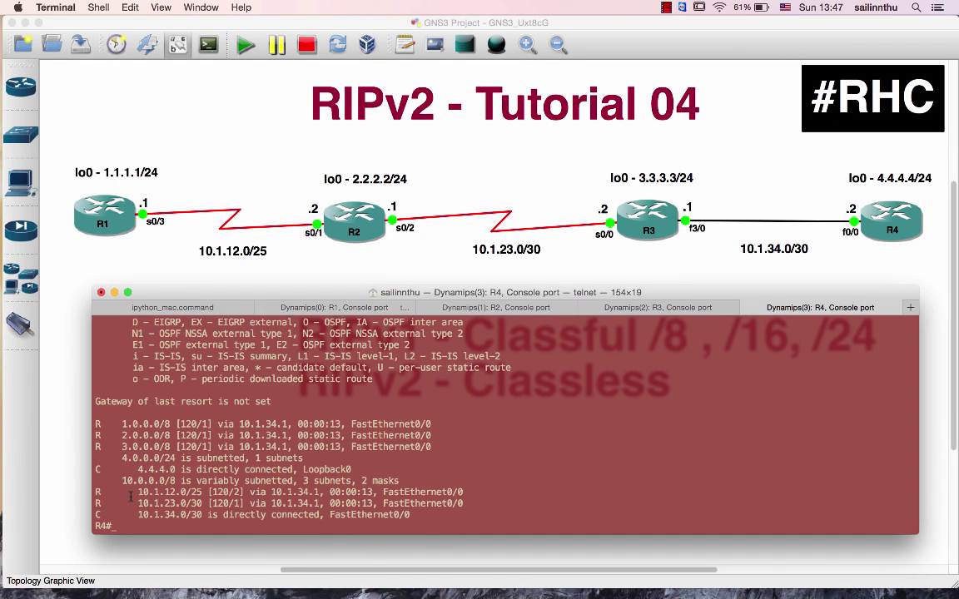
left_click_drag(131, 497, 383, 496)
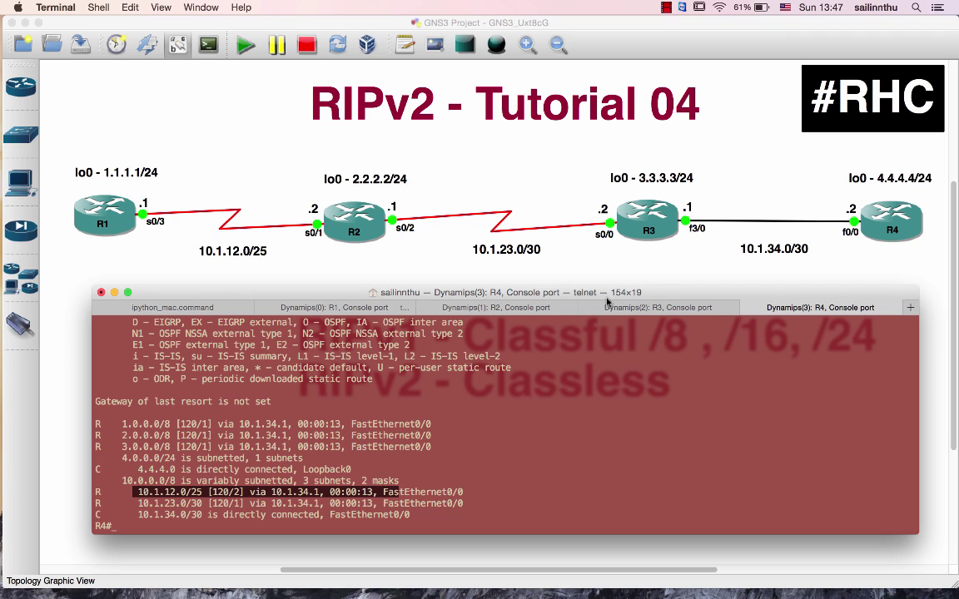
On R3, leave configuration mode and run show ip route
left_click(665, 304)
key("Return")
key("Return")
type("end")
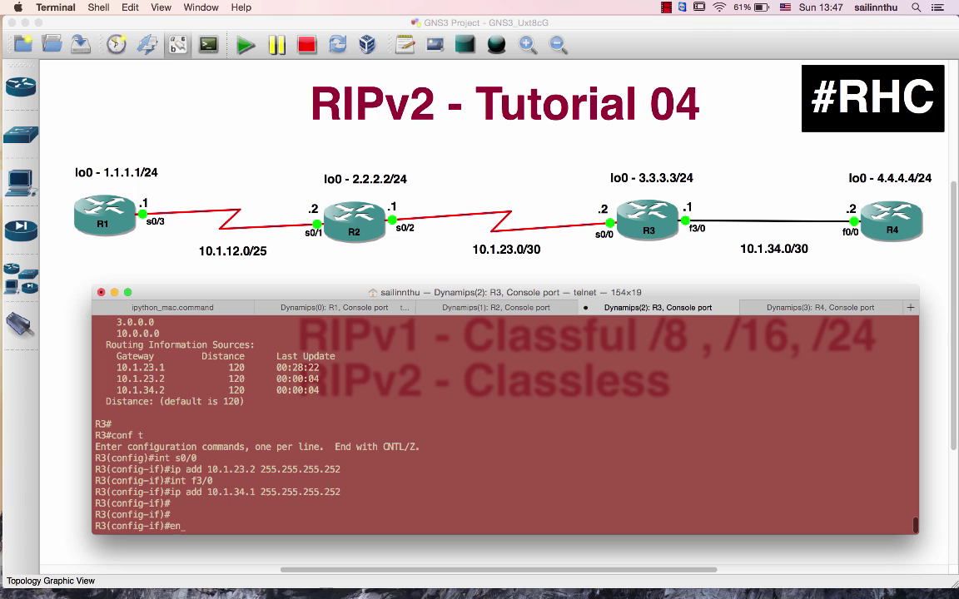
key("Return")
type("sh ip route")
key("Return")
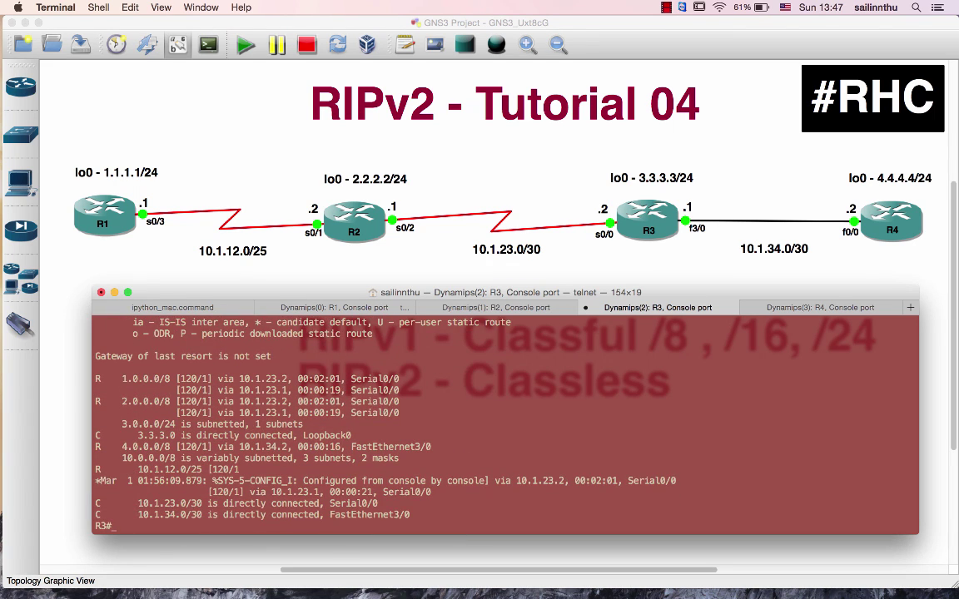
Rerun show ip route on R3 and highlight the timers of the RIP routes to 1.0.0.0/8 and 2.0.0.0/8 via 10.1.23.2
key("Return")
key("Return")
type("sh ip route")
key("Return")
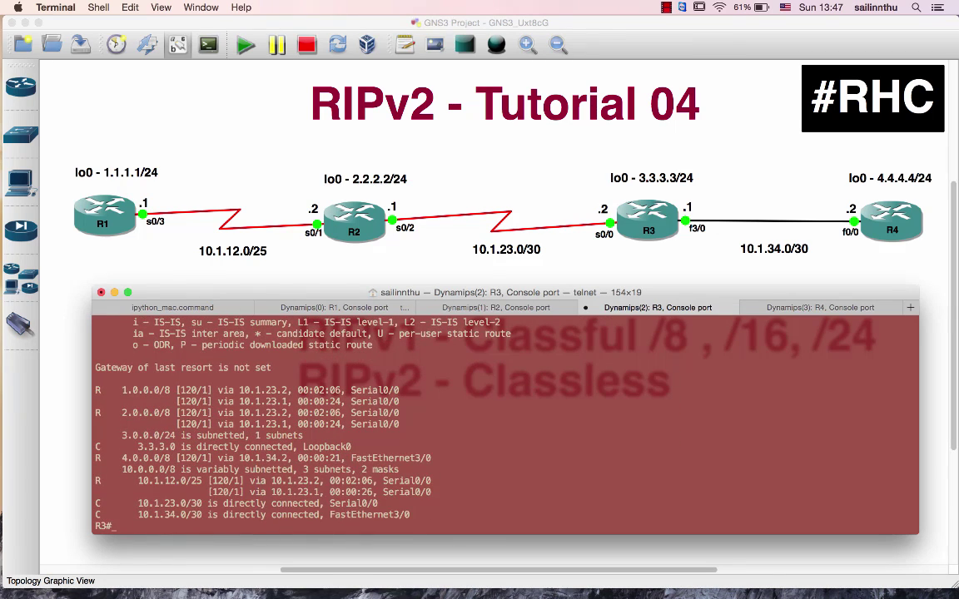
key("Return")
key("Return")
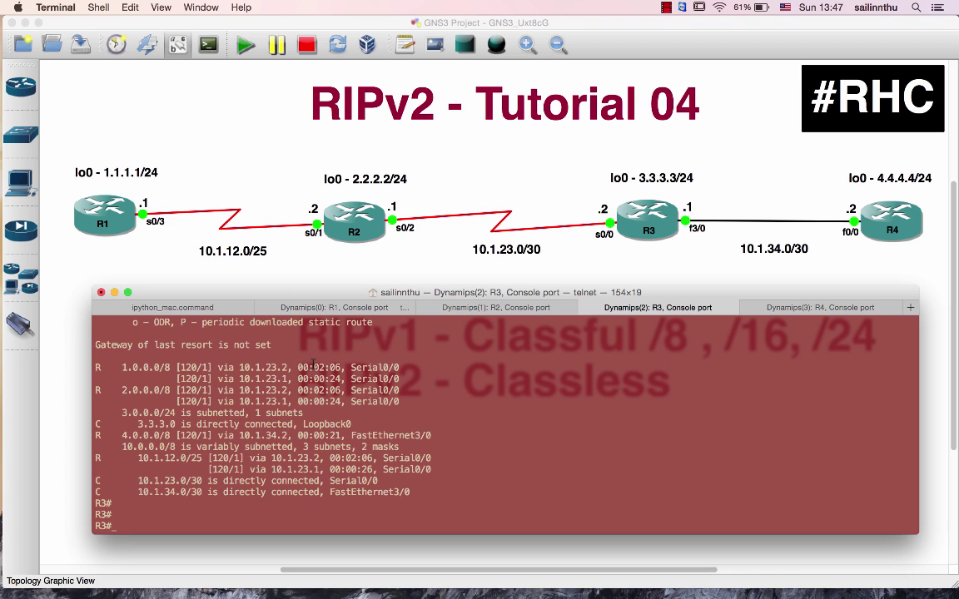
left_click_drag(313, 368, 399, 367)
left_click_drag(298, 390, 399, 390)
Run show ip route twice more on R3 to recheck the RIP route timers
type("sh ip route")
key("Return")
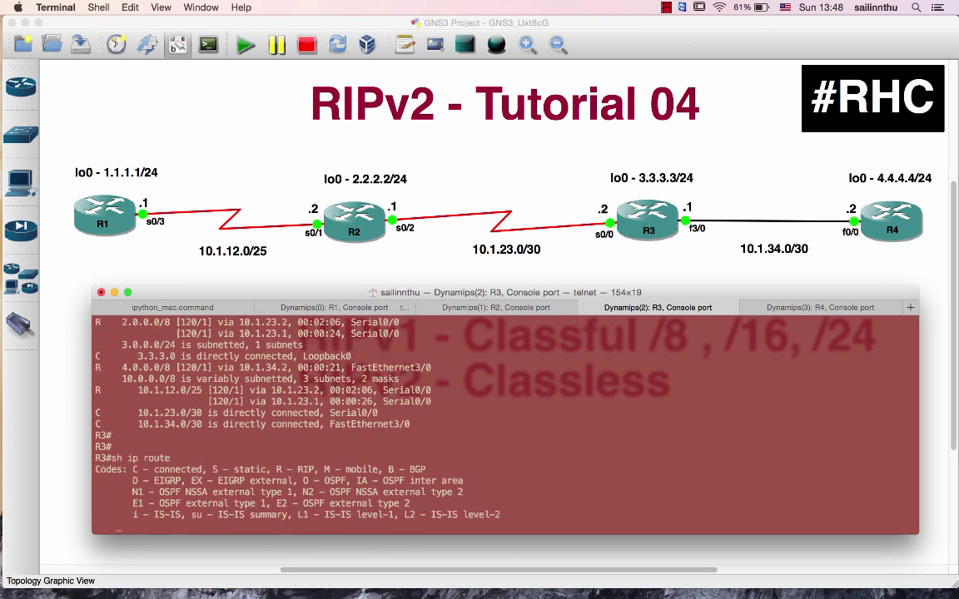
key("Up")
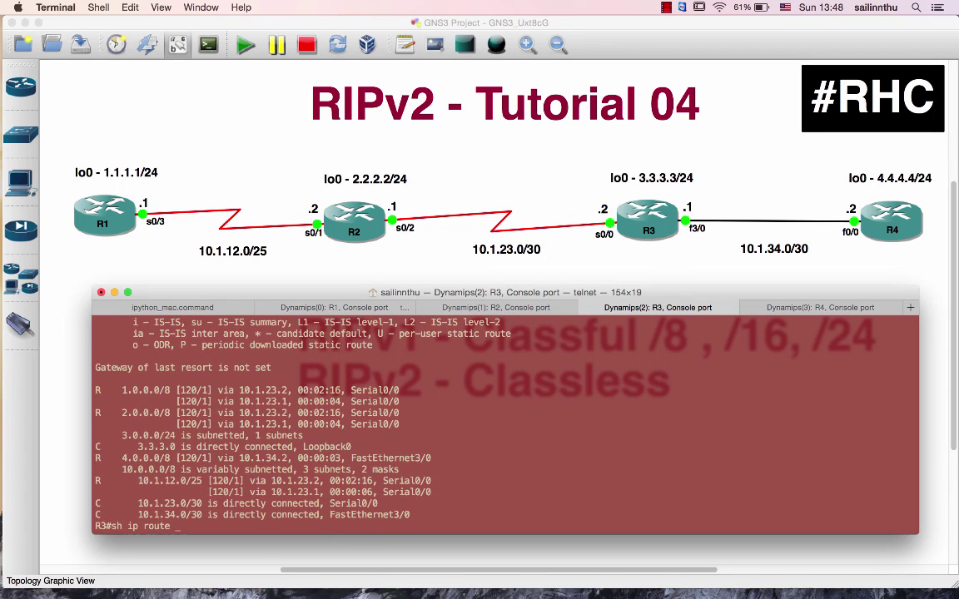
key("Return")
On R2, leave configuration mode and run show ip route
key("super+shift+bracketleft")
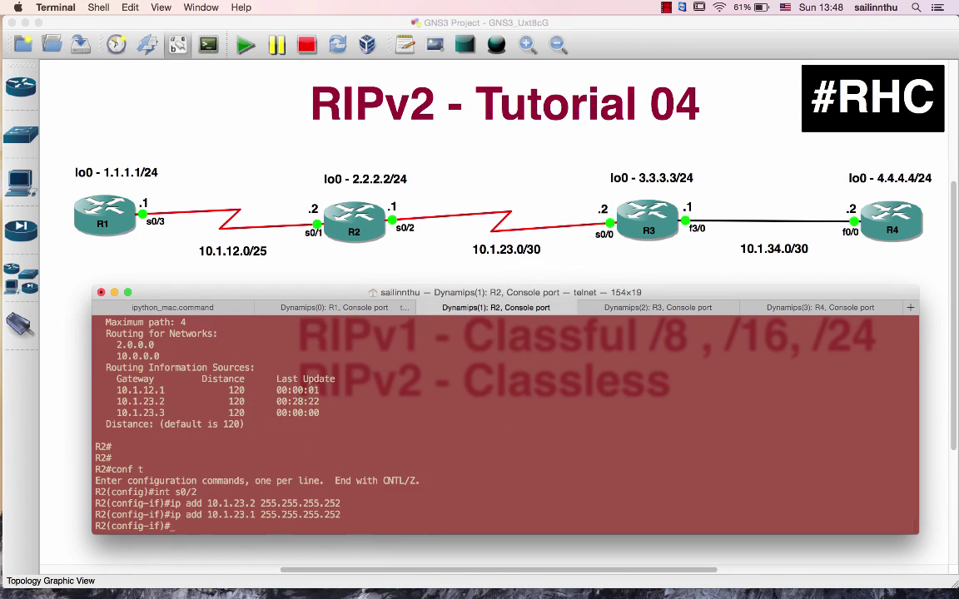
key("Return")
type("end")
key("Return")
type("sh ip rou")
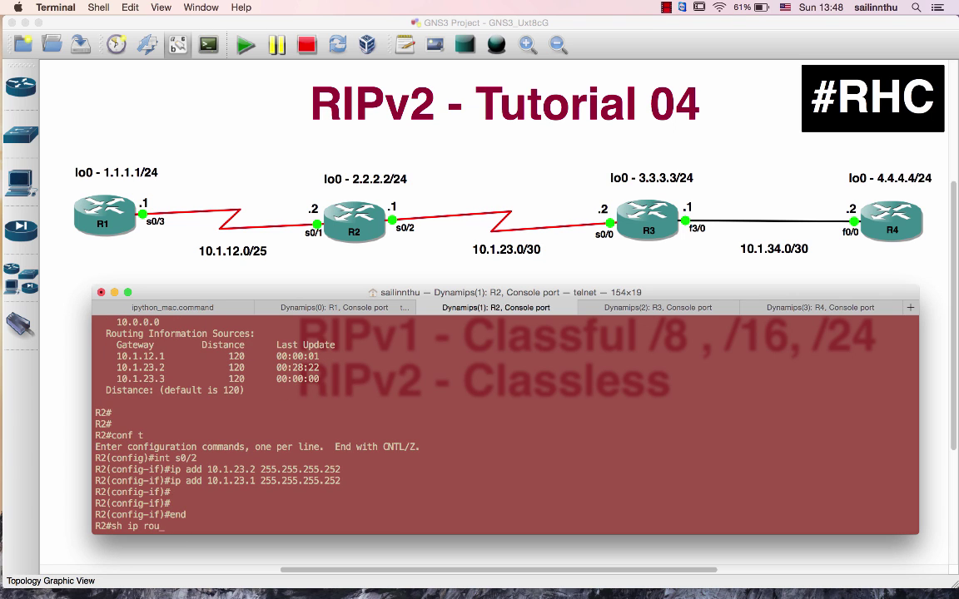
type("te")
key("Return")
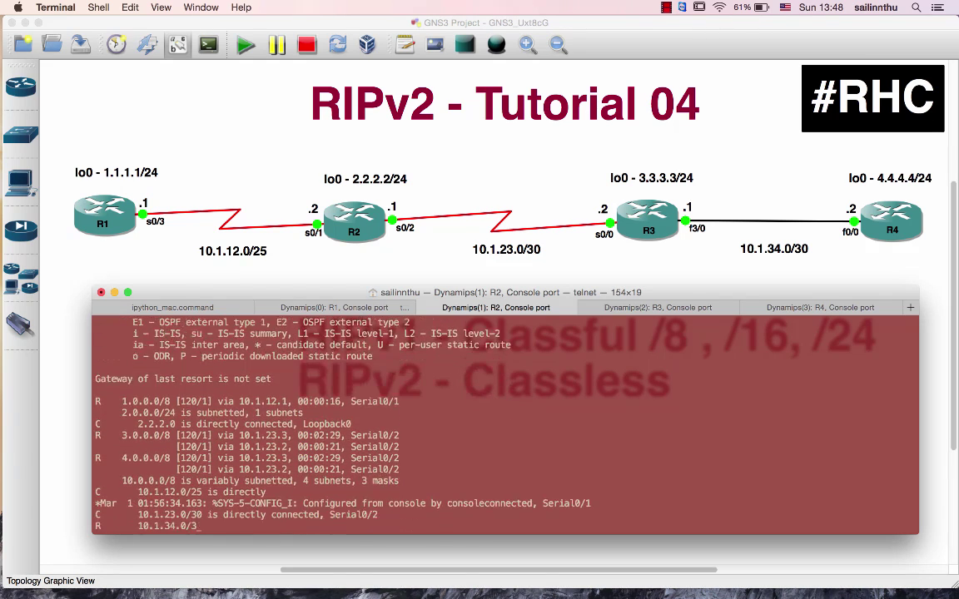
Run show ip route again on R2 to list the routing table without the console log message
key("Return")
key("Return")
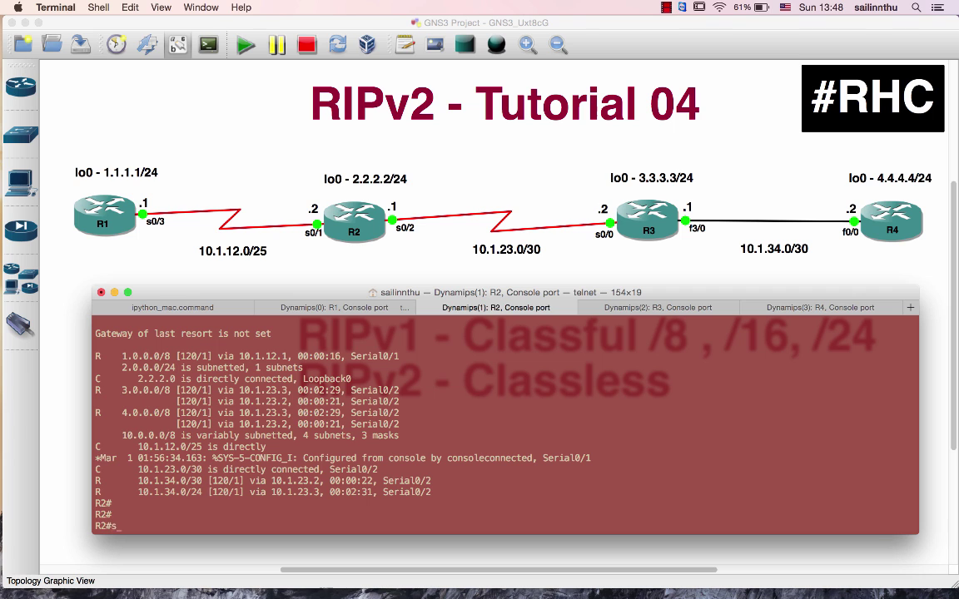
type("sh ip route")
key("Return")
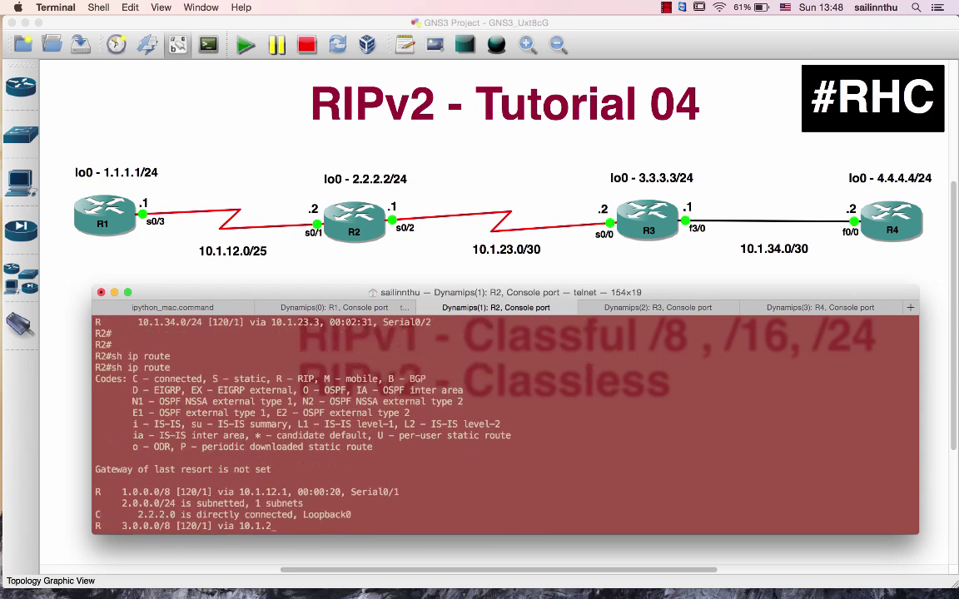
Go back to R1's console and run show ip route twice
key("super+shift+bracketleft")
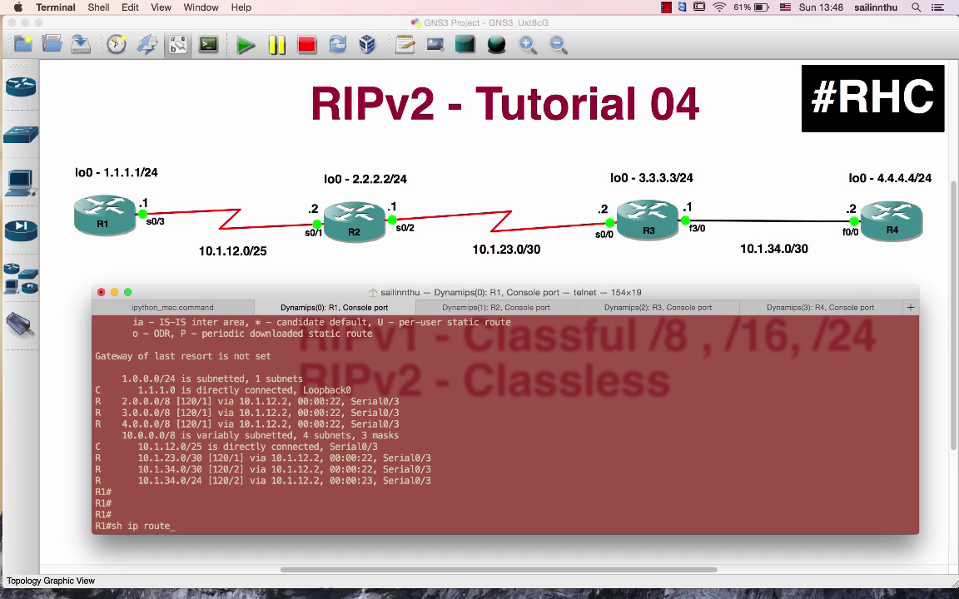
type("sh ip route")
key("Return")
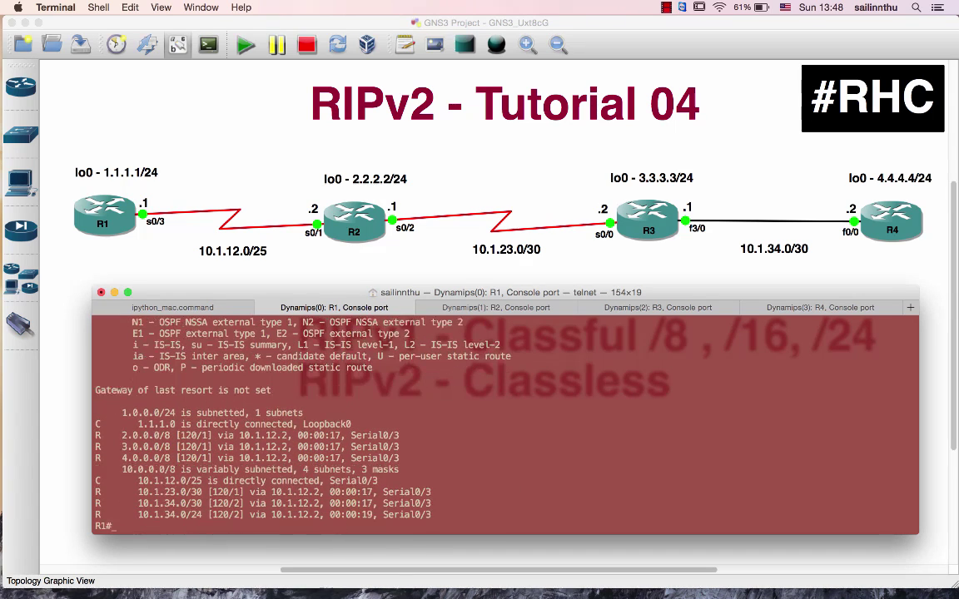
key("Return")
key("Return")
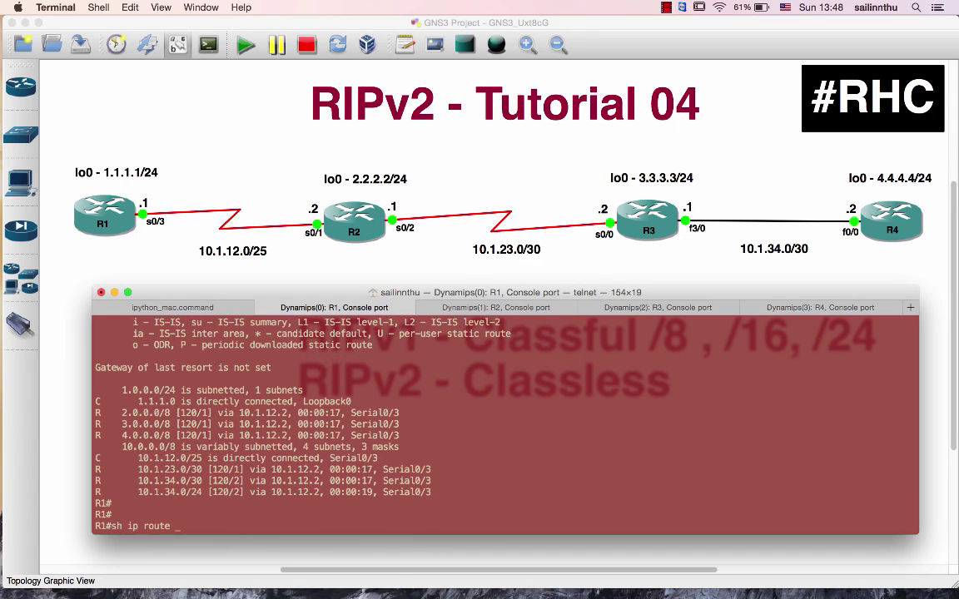
type("sh ip route")
key("Return")
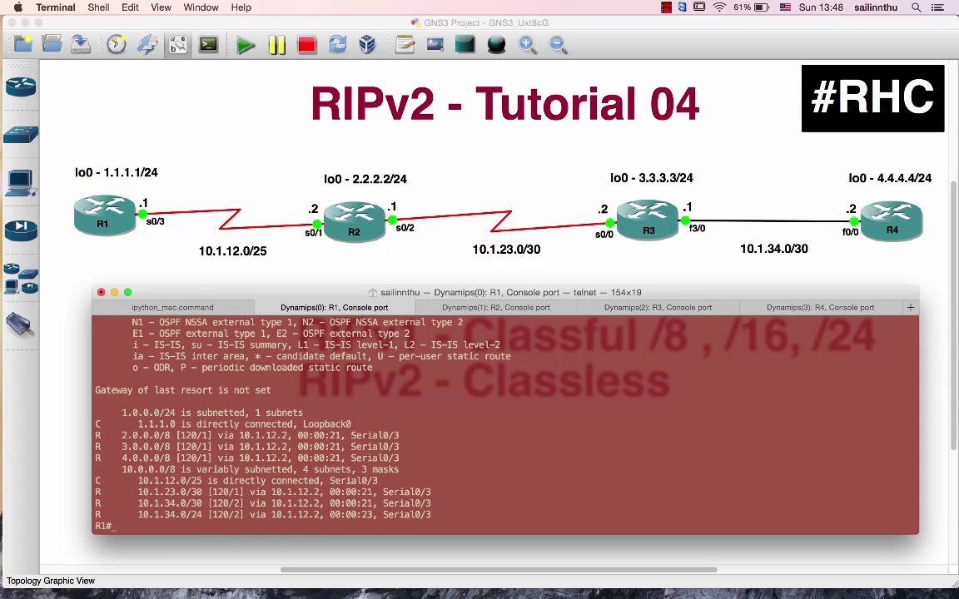
Keep rerunning show ip route on R1 to check whether the old 10.1.34.0/24 route ages out
type("sh ip route")
key("Return")
type("sh ip route")
key("Return")
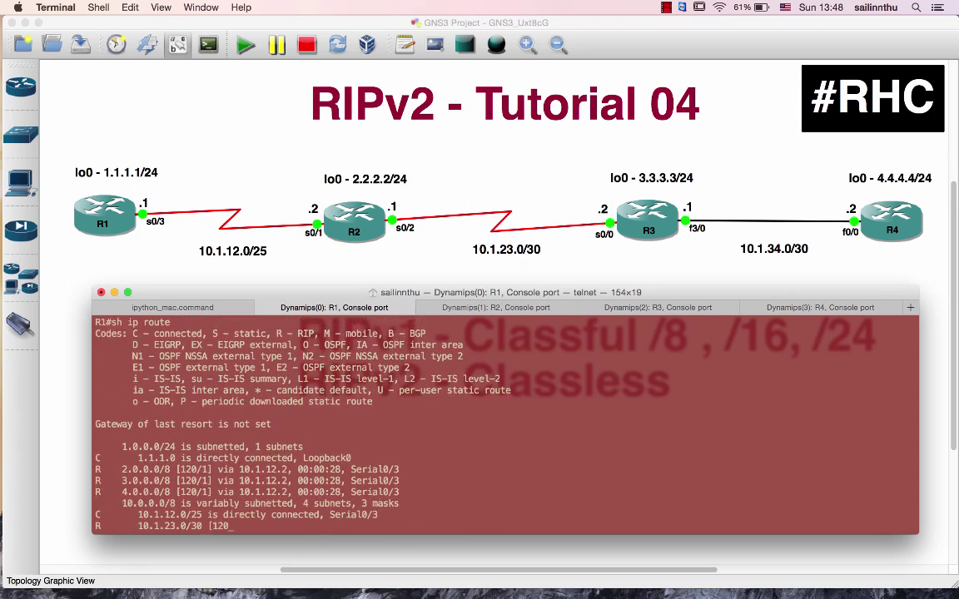
key("Return")
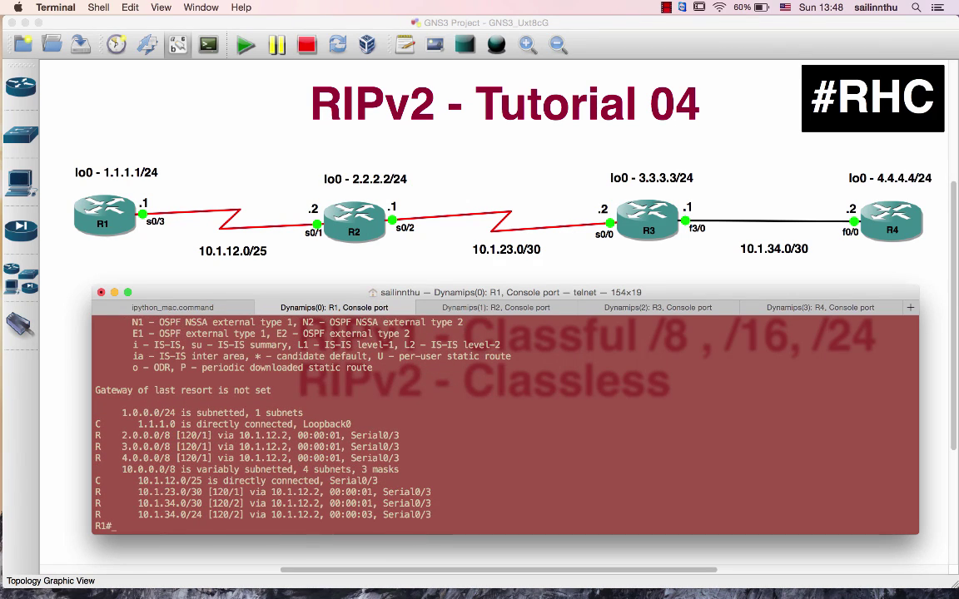
key("Up")
key("Return")
key("Up")
key("Return")
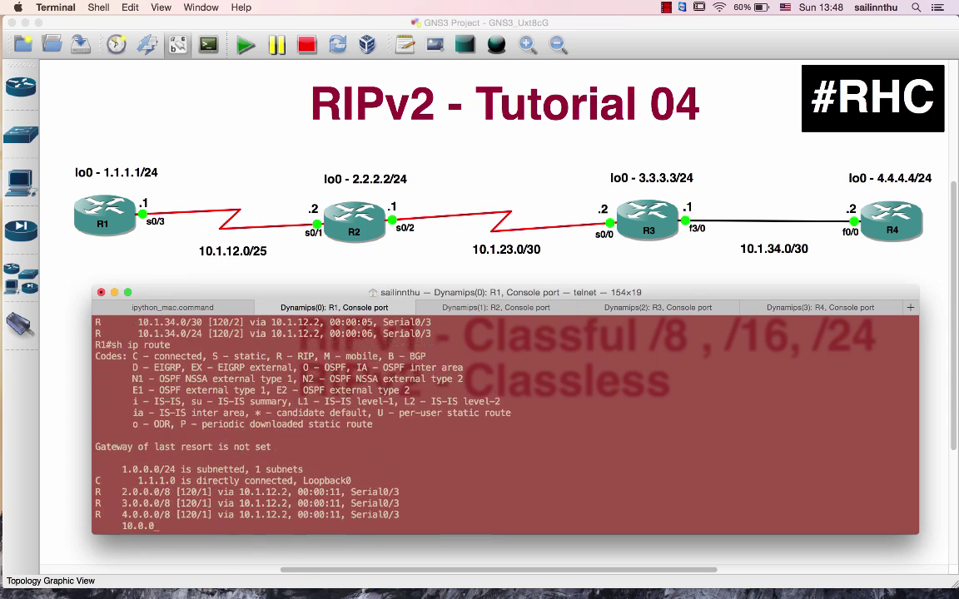
key("Up")
key("Return")
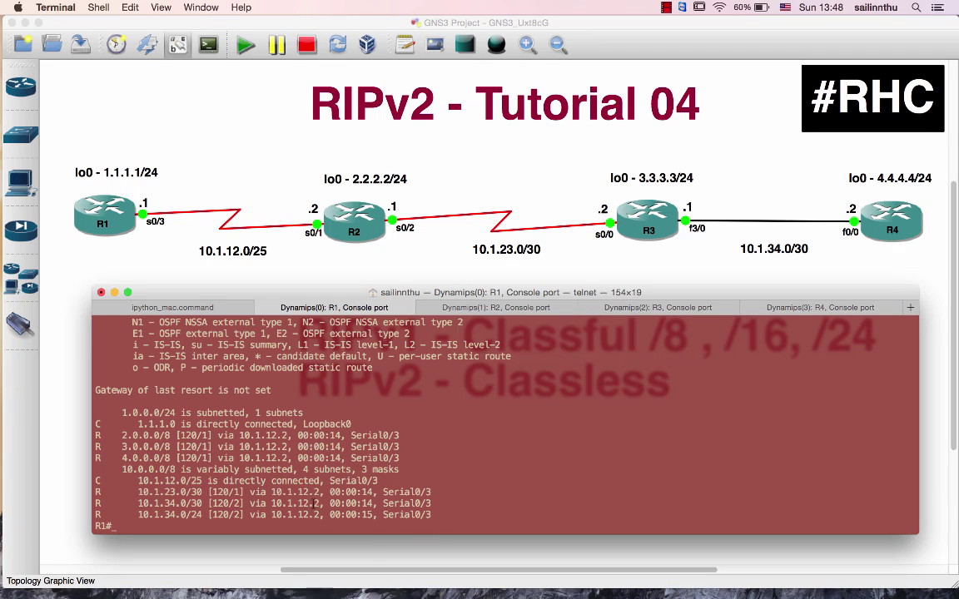
key("Up")
key("Return")
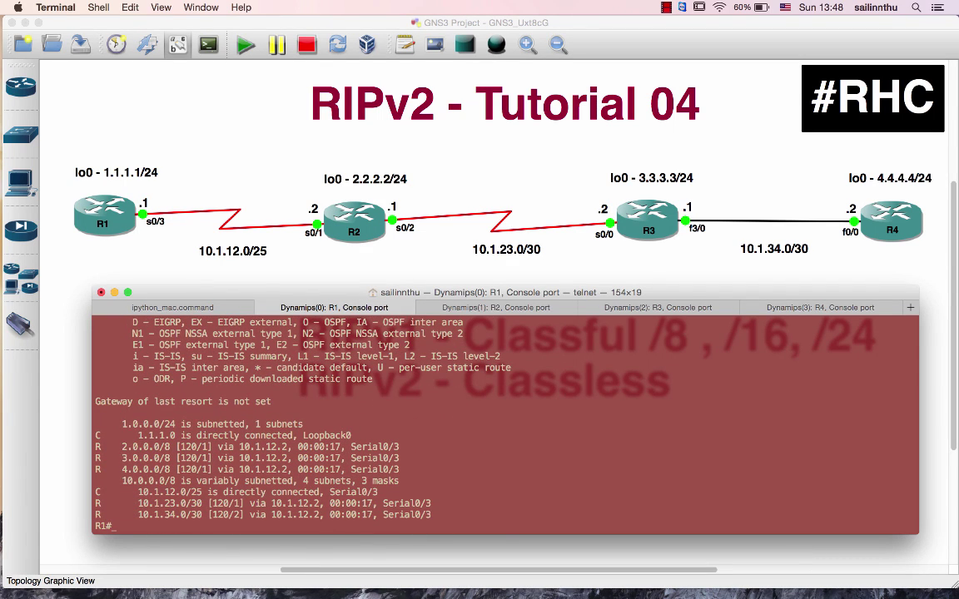
On R2, run show ip route again to recheck its routes to the 10.1.34.0 network
key("super+shift+bracketright")
key("Return")
key("Return")
key("Return")
type("s")
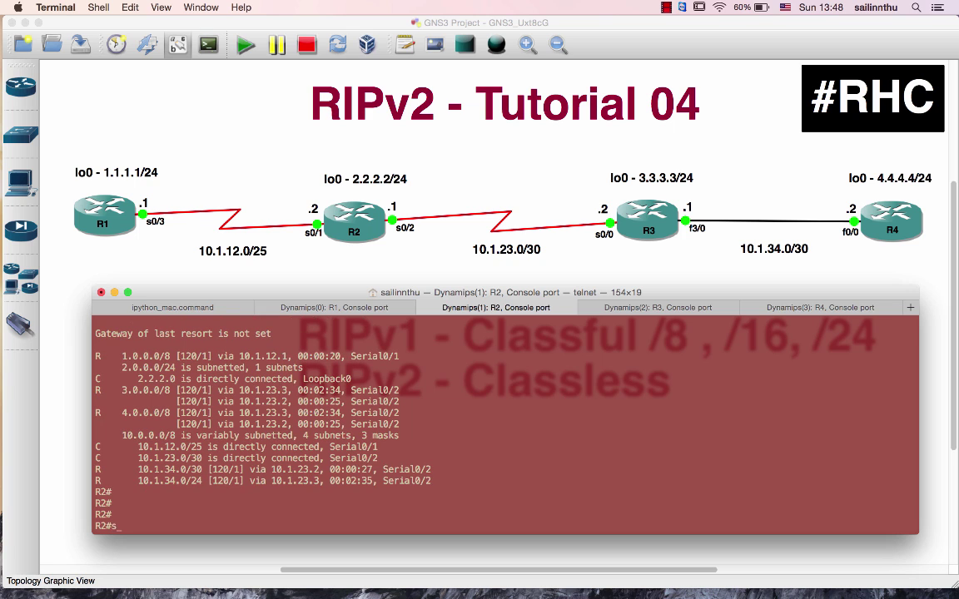
type("h ip route")
key("Return")
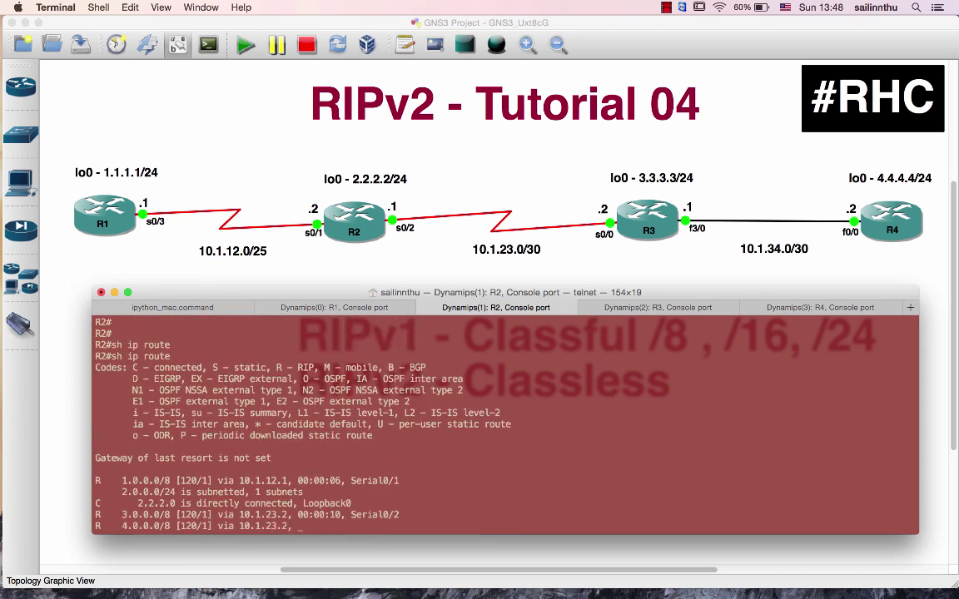
Compare R1's and R2's routing tables, highlight R2's routes to 10.1.34.0/24 and 10.1.34.0/30, and bring up R3's console
key("super+shift+bracketleft")
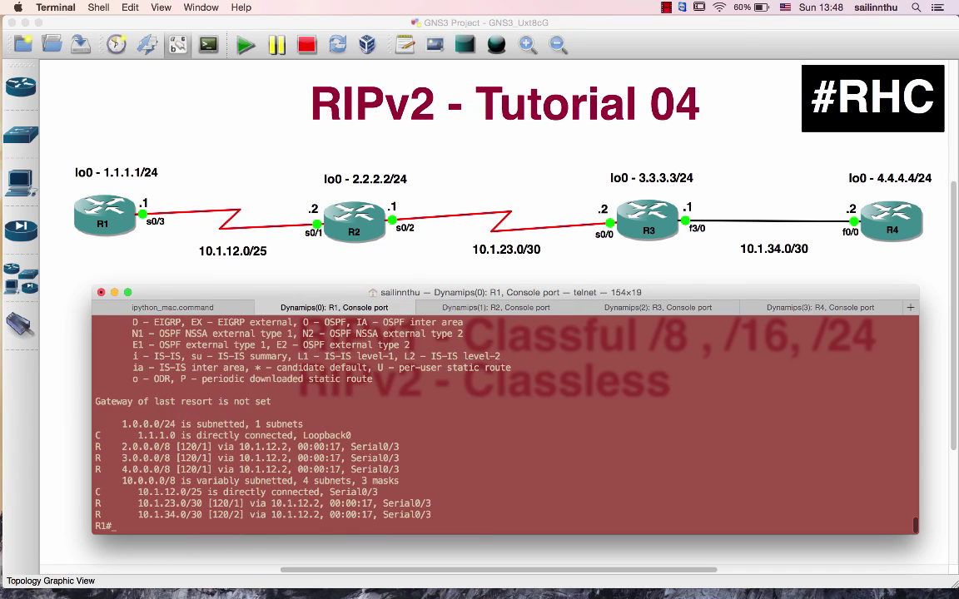
key("super+shift+bracketright")
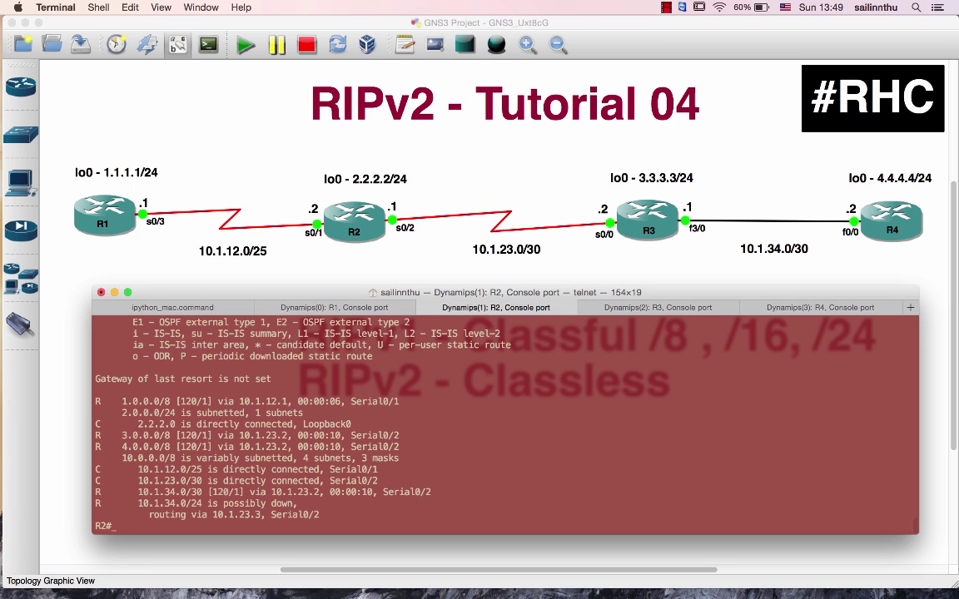
left_click_drag(154, 505, 319, 515)
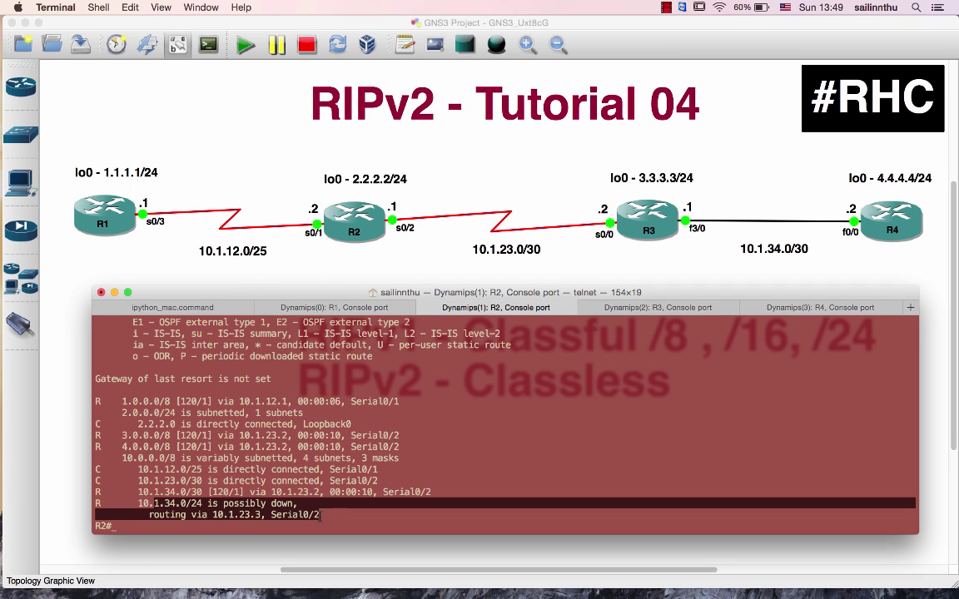
left_click_drag(154, 492, 394, 492)
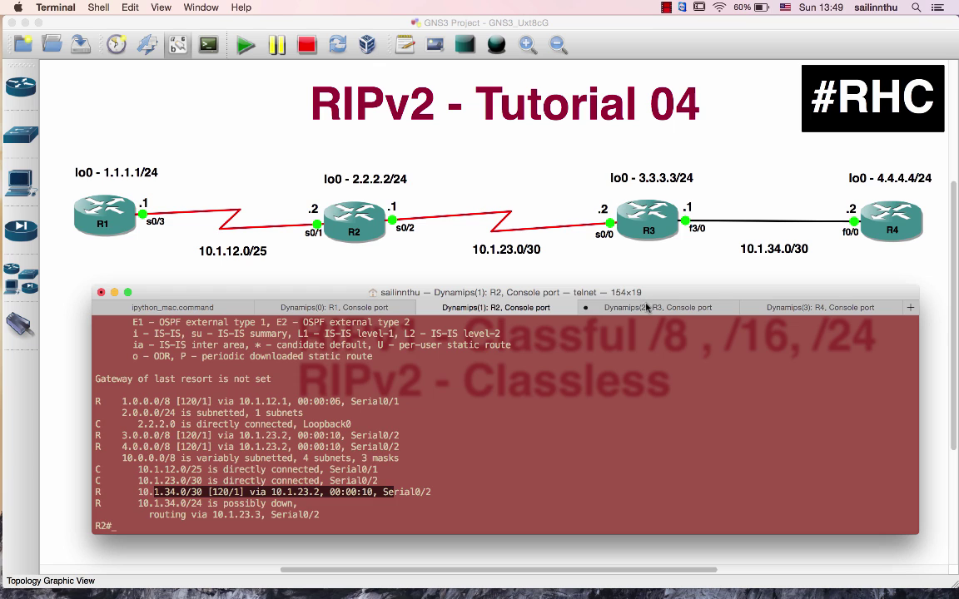
left_click(646, 308)
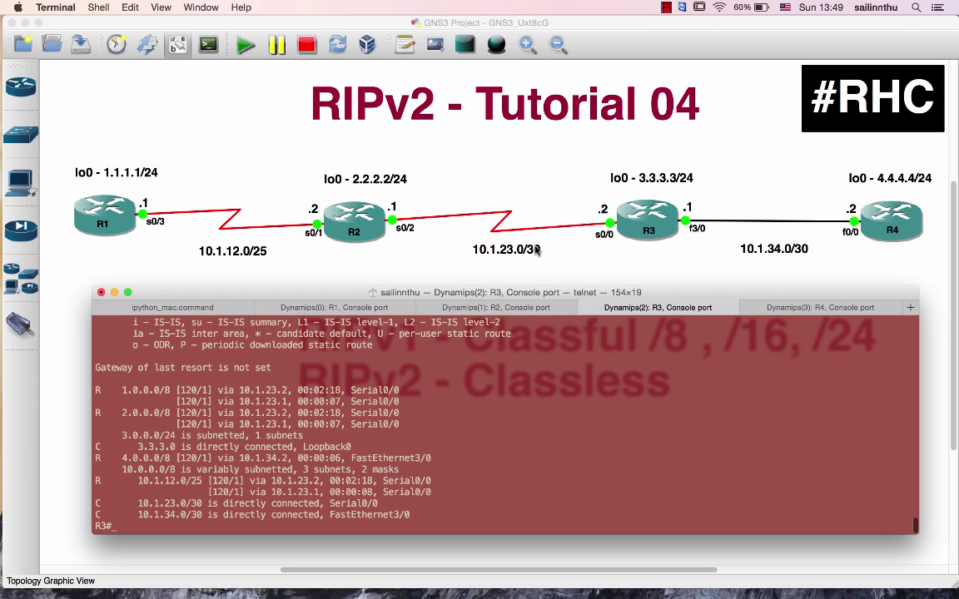
Bring up R4's console and run sh ip route to check its RIP-learned routes
left_click(777, 308)
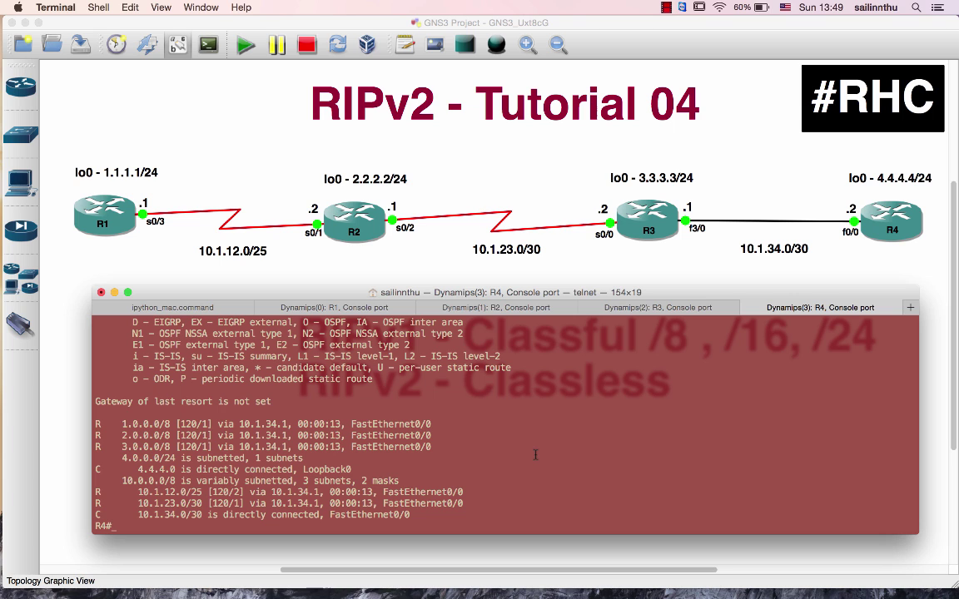
key("Return")
key("Return")
type("sh ip route")
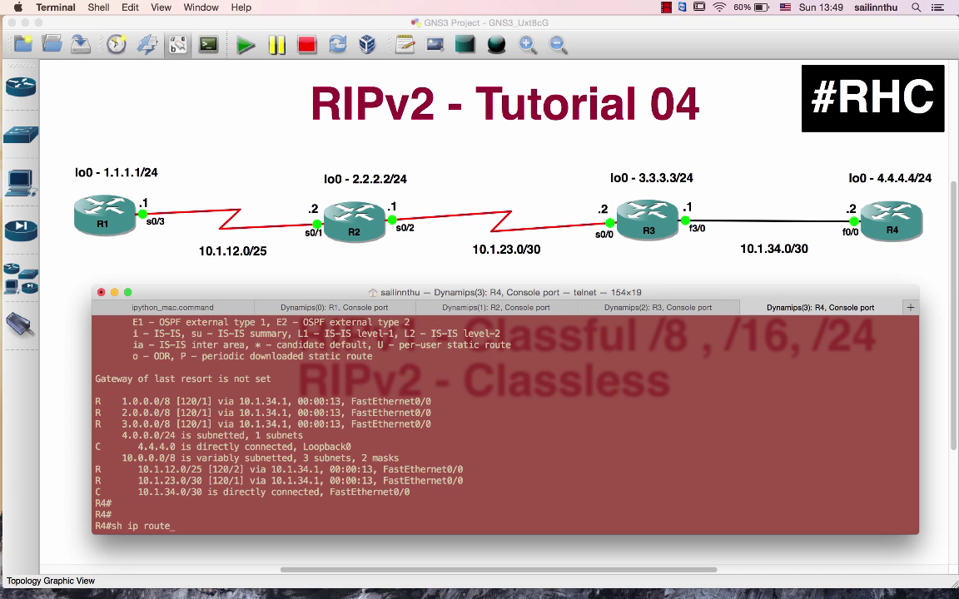
key("Return")
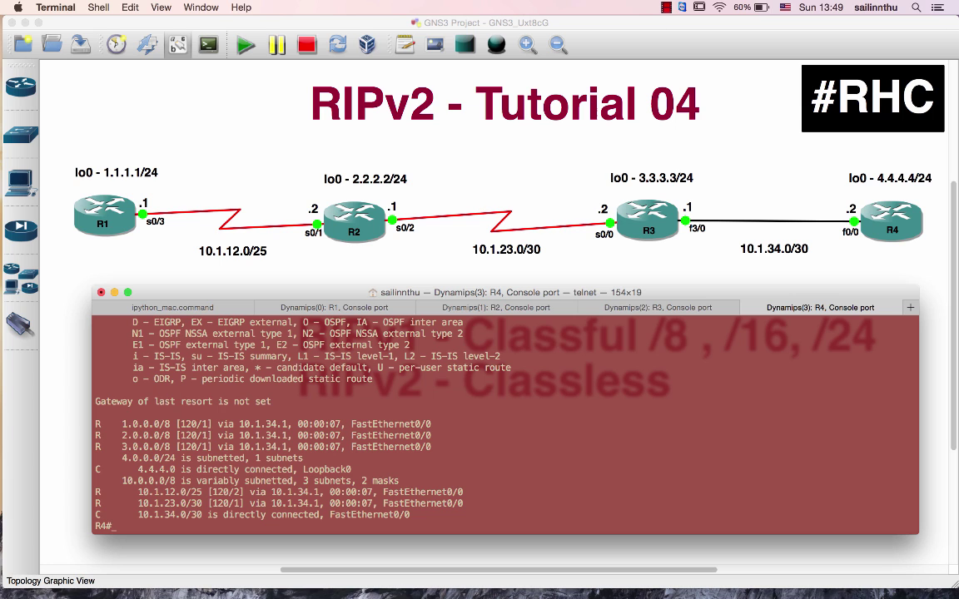
Return to R2's console and rerun sh ip route to check whether the old 10.1.34.0/24 route is gone
key("super+shift+bracketleft")
key("super+shift+bracketleft")
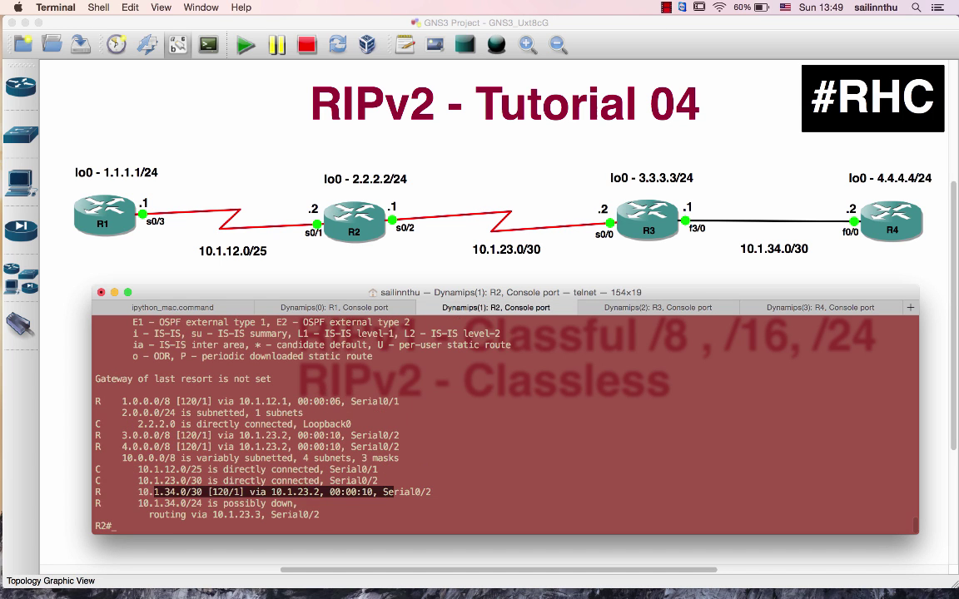
key("Return")
type("sh ip route")
key("Return")
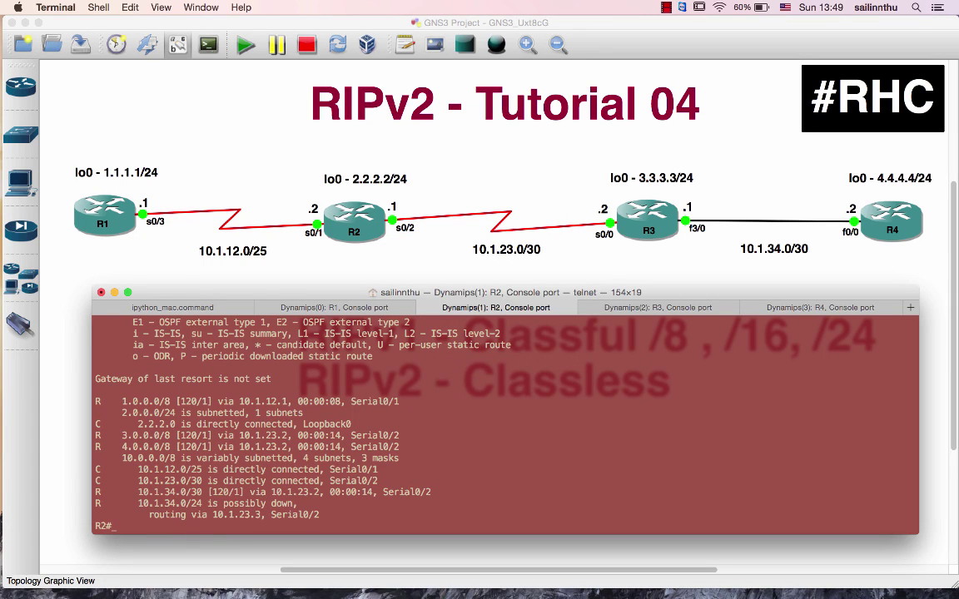
Run sh ip route on R1 and highlight the 10.1.12.0/25 and 10.1.23.0/30 entries in its routing table
key("super+shift+bracketleft")
key("Return")
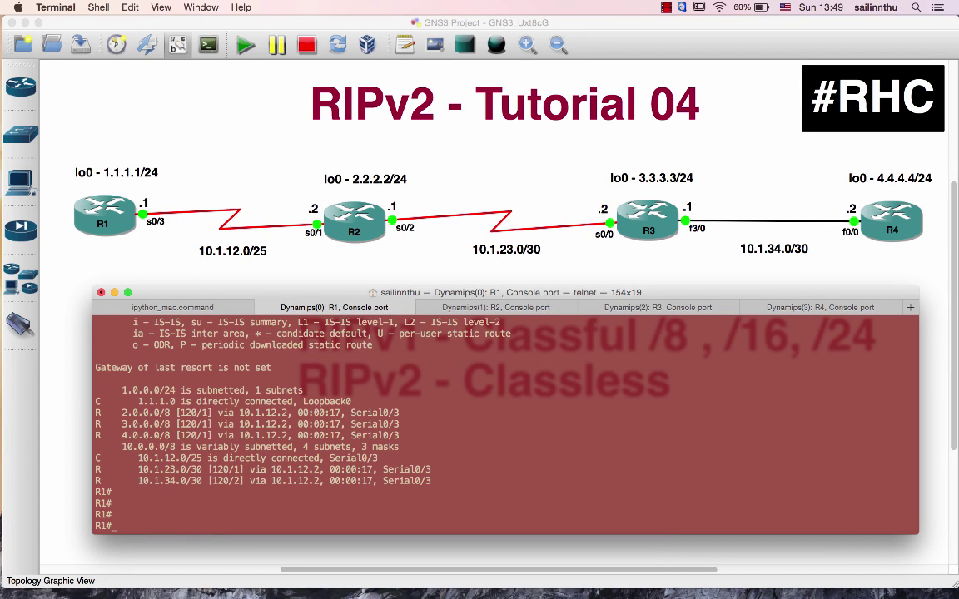
type("sh ip route")
key("Return")
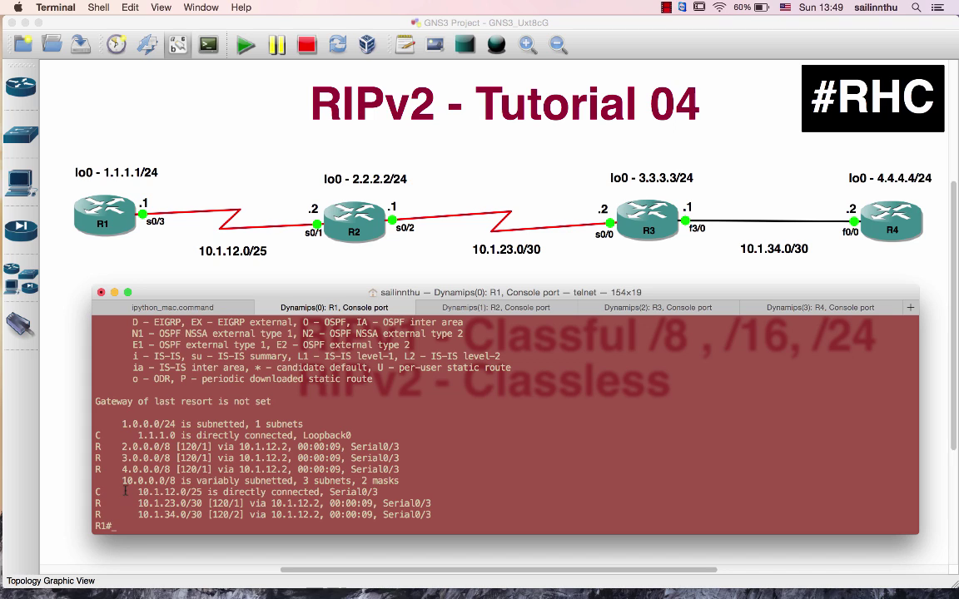
left_click_drag(125, 491, 225, 504)
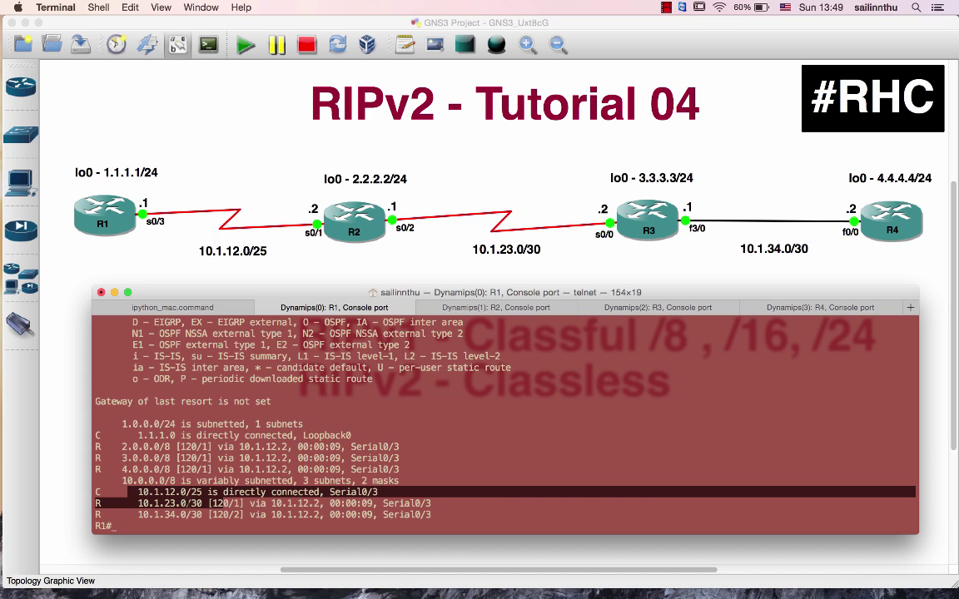
left_click(169, 453)
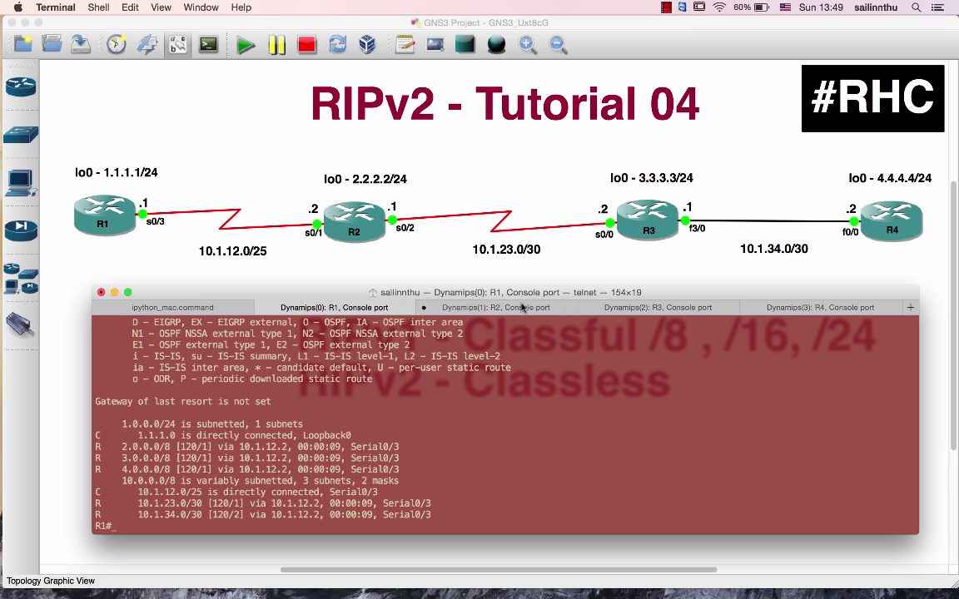
Go back to R2 and run sh ip route once more to recheck the old 10.1.34.0/24 entry
left_click(491, 307)
type("sh ip route")
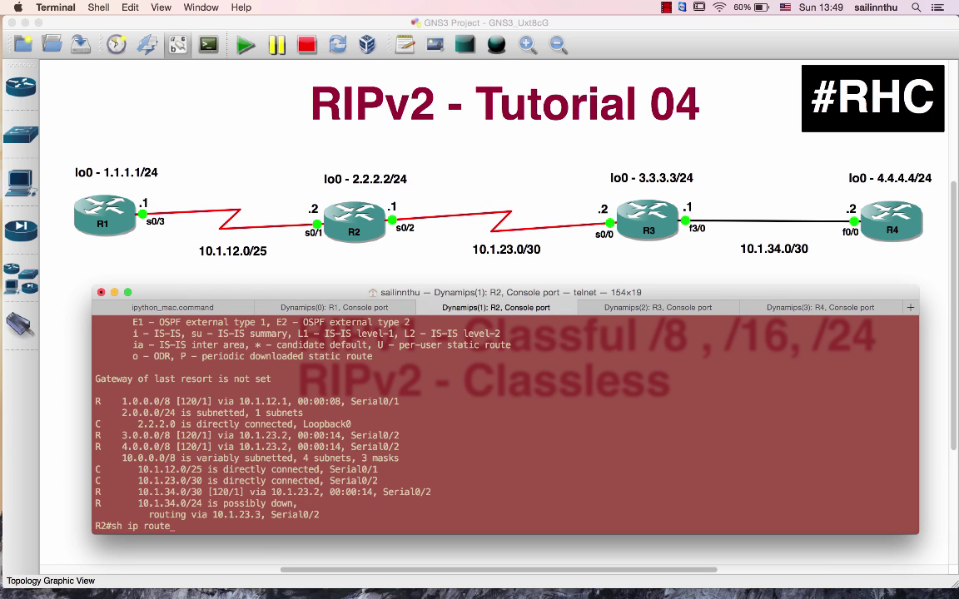
key("Return")
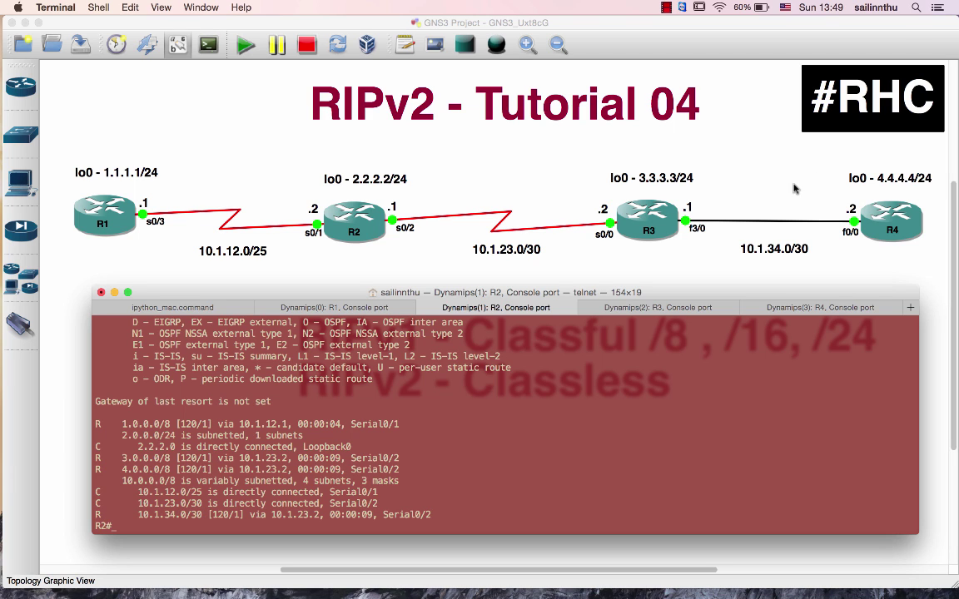
Run sh ip route on R3 and highlight its RIP route to 10.1.12.0/25
left_click(681, 308)
key("Return")
type("sh ip route")
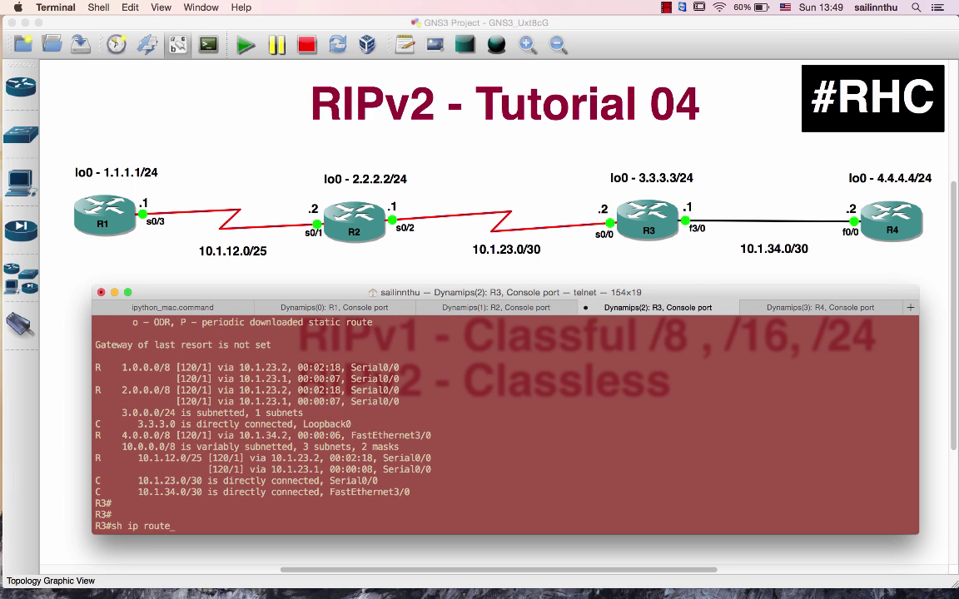
key("Return")
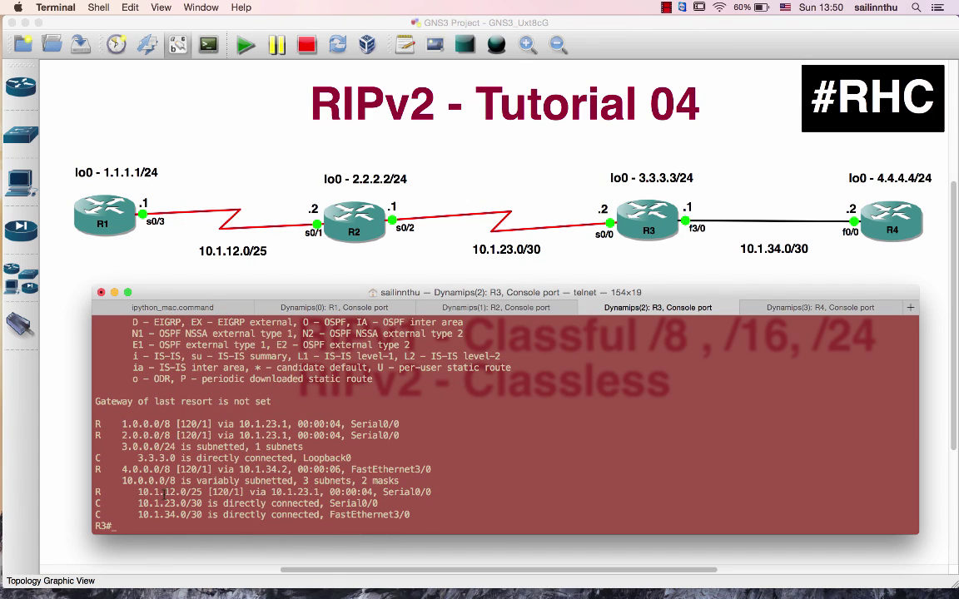
left_click_drag(164, 492, 246, 492)
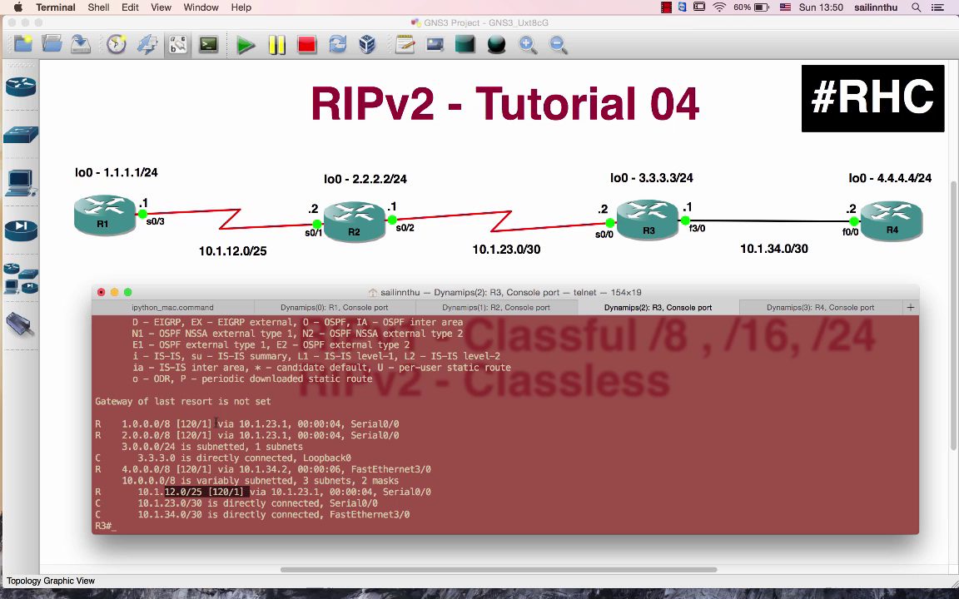
Run sh ip route again on R4 to recheck its routing table, and bring R1's console back up
left_click(824, 308)
key("Return")
type("sh ip route")
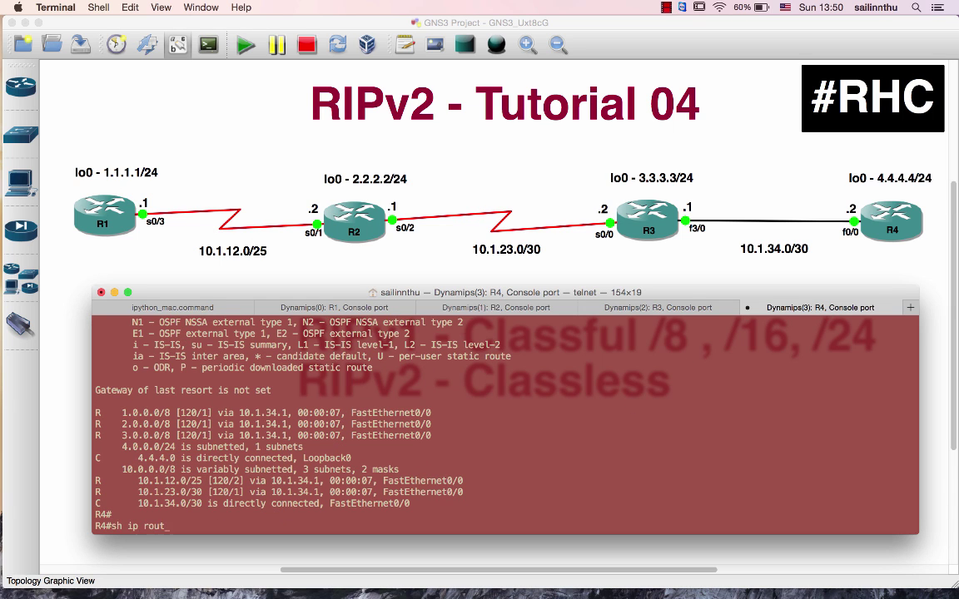
key("Return")
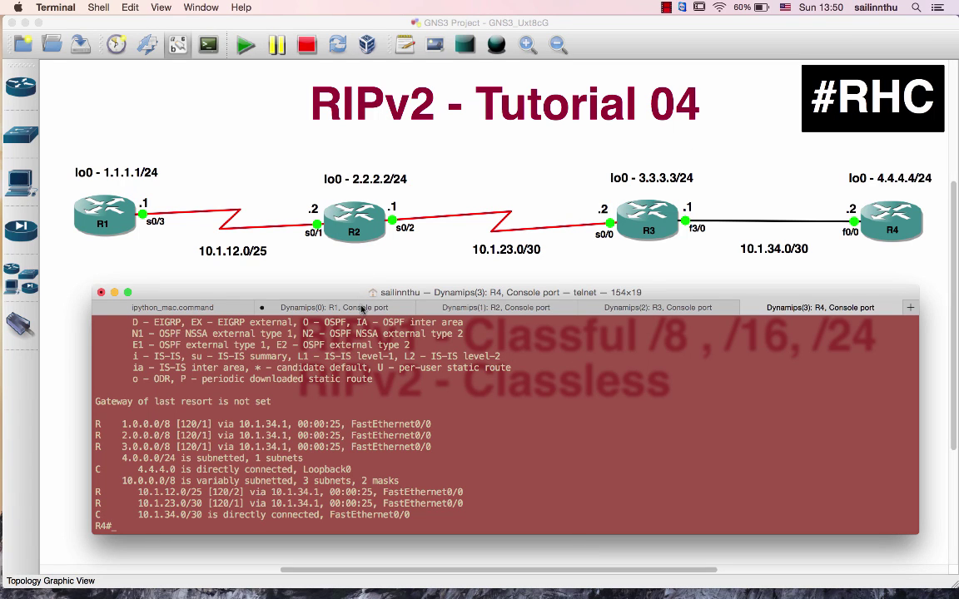
left_click(362, 308)
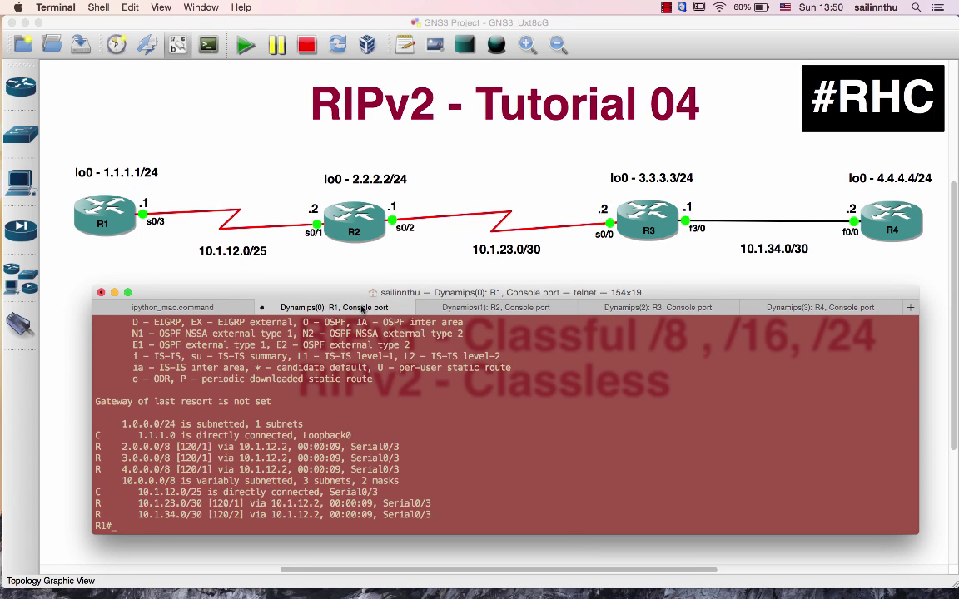